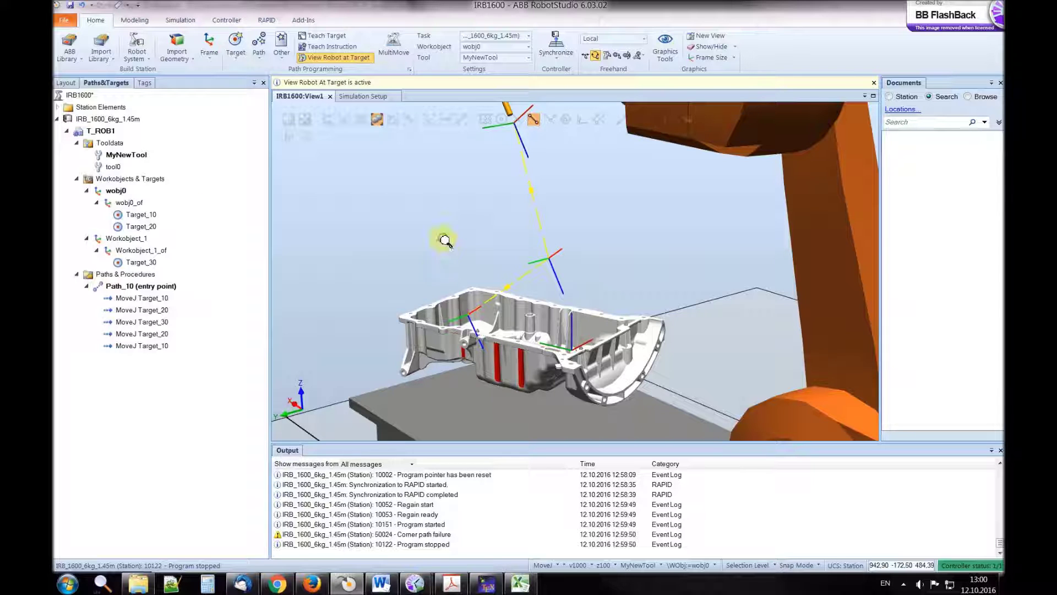
Start the Create Target command and make Workobject_1 the active workobject
right_click_drag(445, 241, 457, 252, "ctrl")
left_click_drag(359, 231, 372, 242, "ctrl+shift")
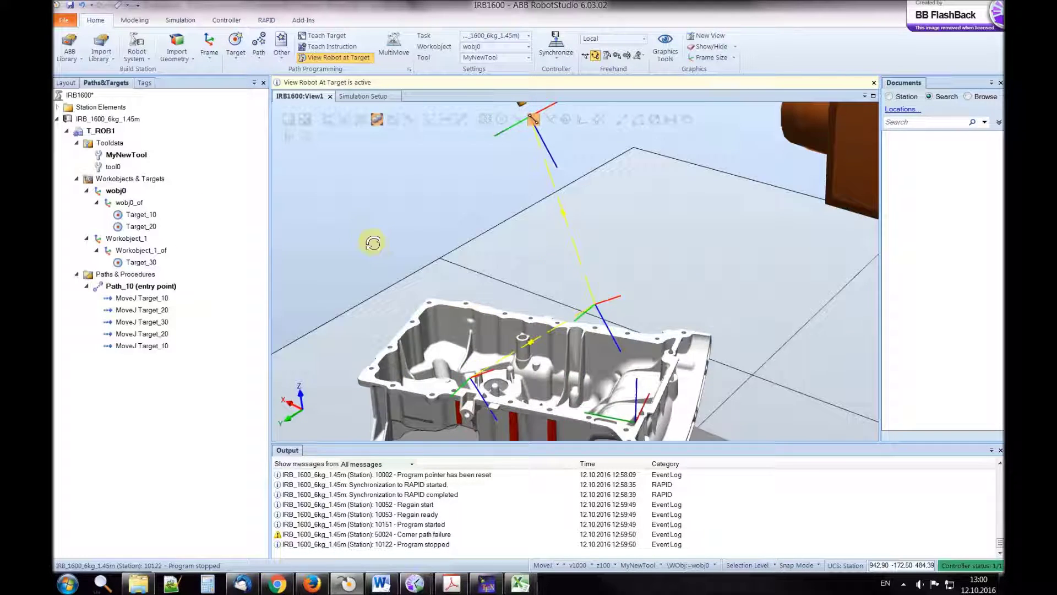
left_click_drag(465, 275, 472, 224, "ctrl+shift")
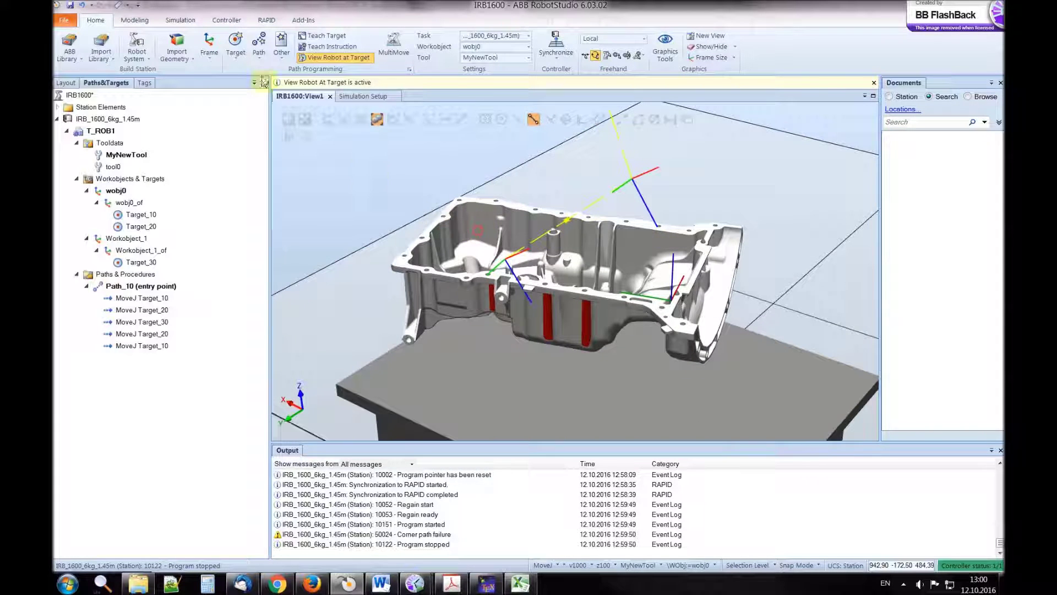
left_click(243, 65)
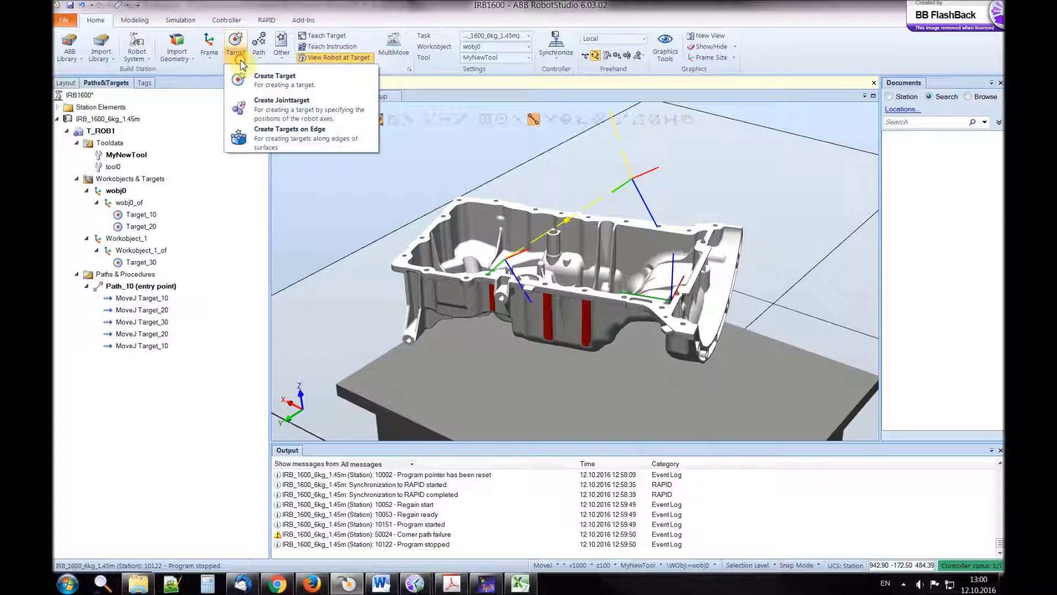
left_click(264, 83)
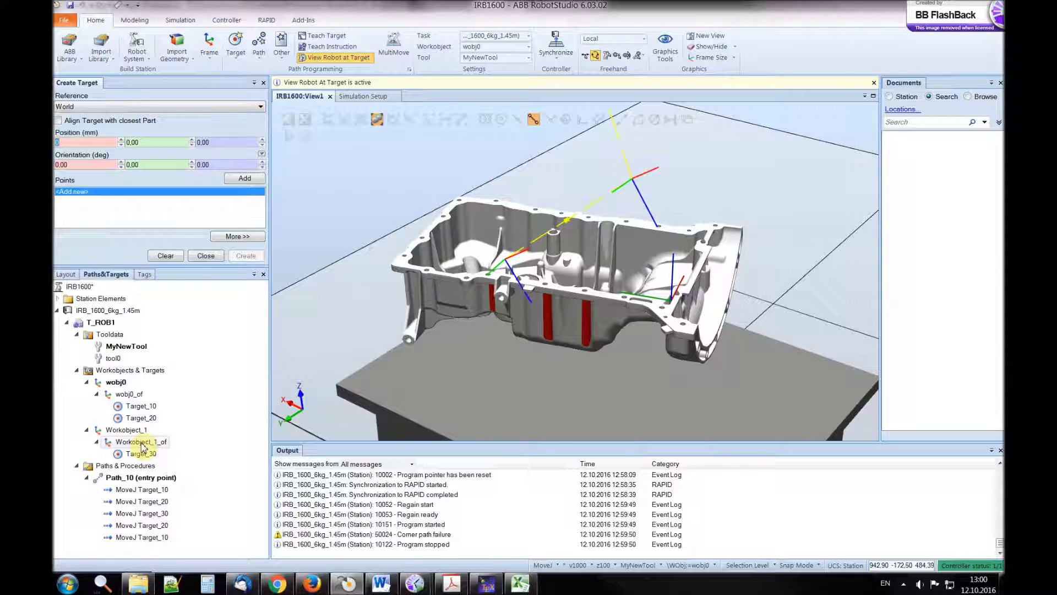
left_click(120, 432)
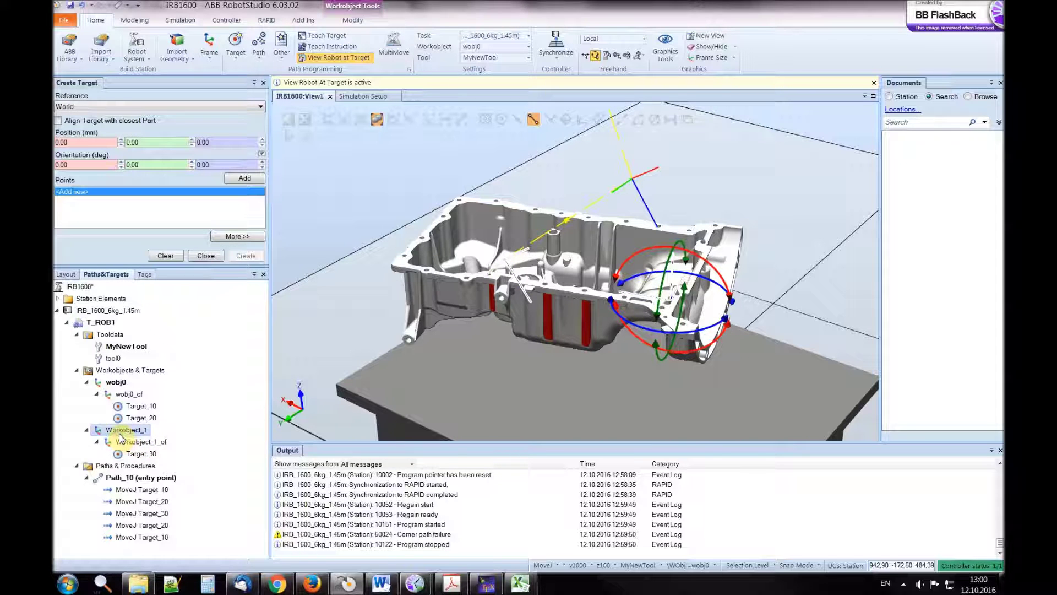
right_click(120, 435)
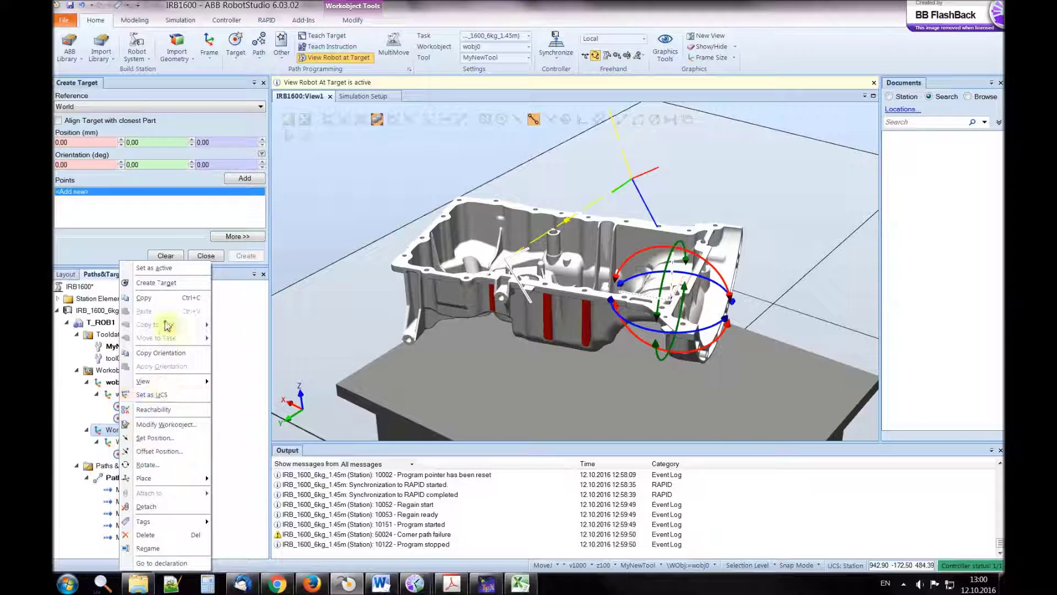
left_click(163, 268)
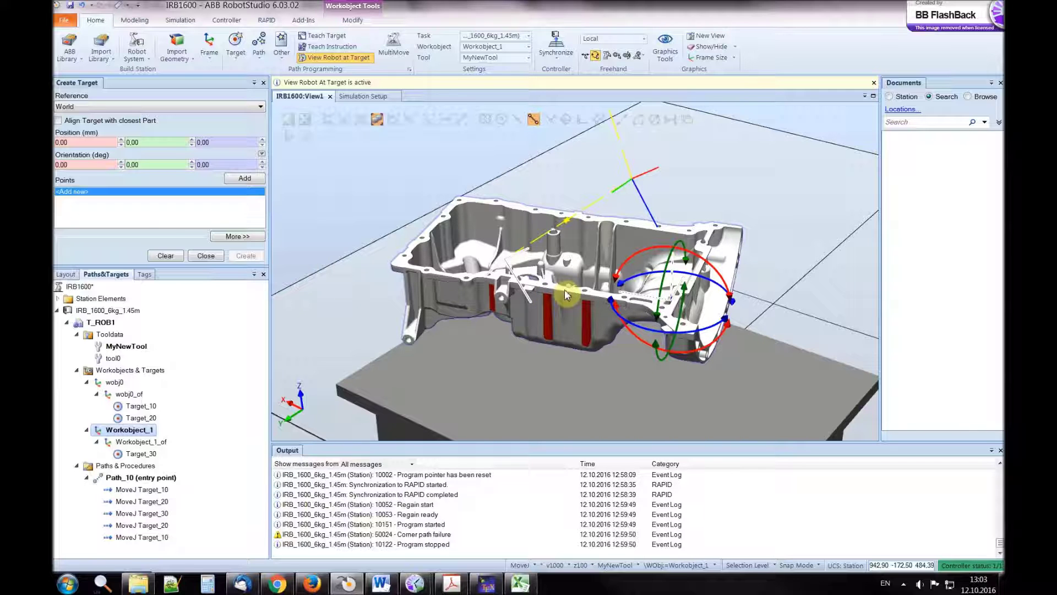
Create six targets relative to World by picking points along the near upper edge of the cast housing, using body selection
scroll(563, 289, "up", 4)
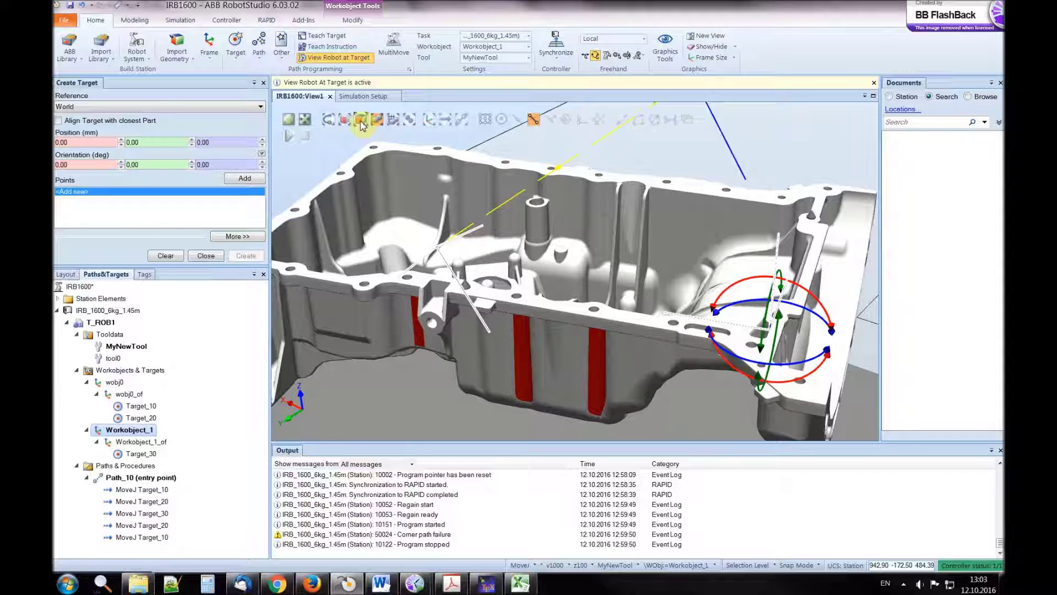
left_click(361, 121)
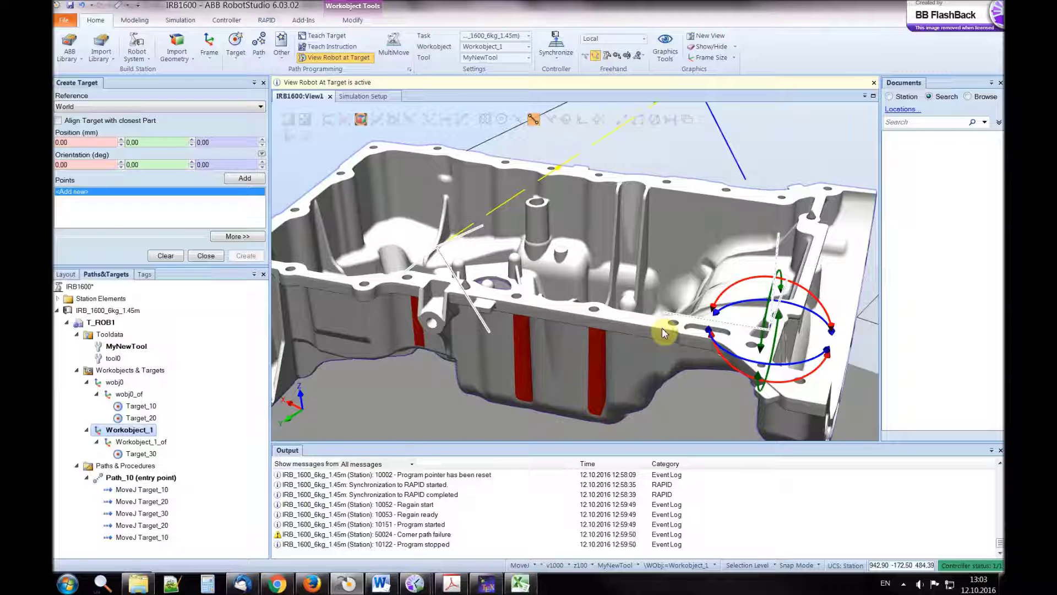
left_click(91, 142)
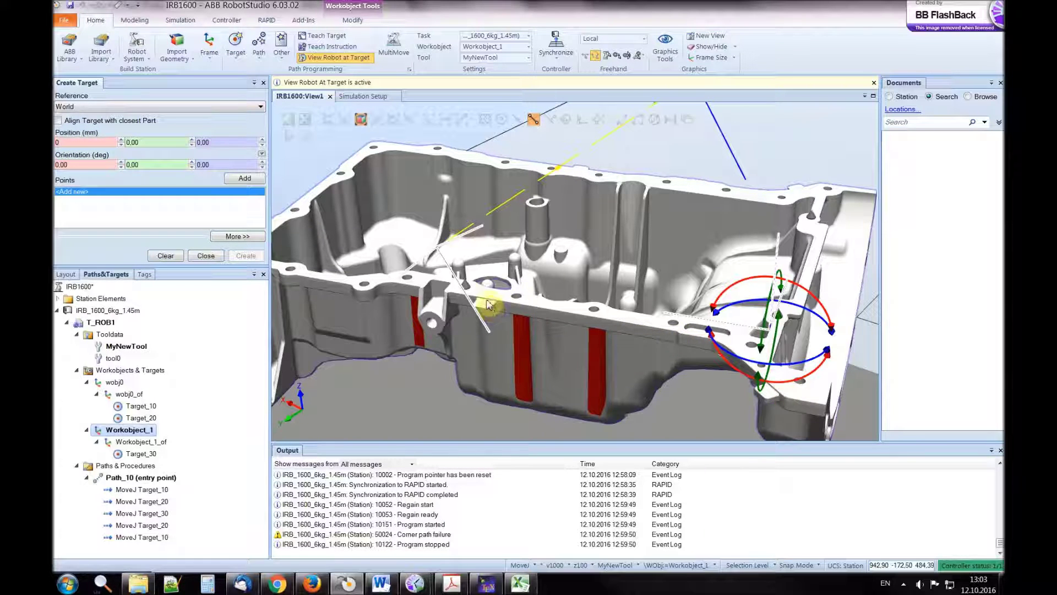
left_click(447, 295)
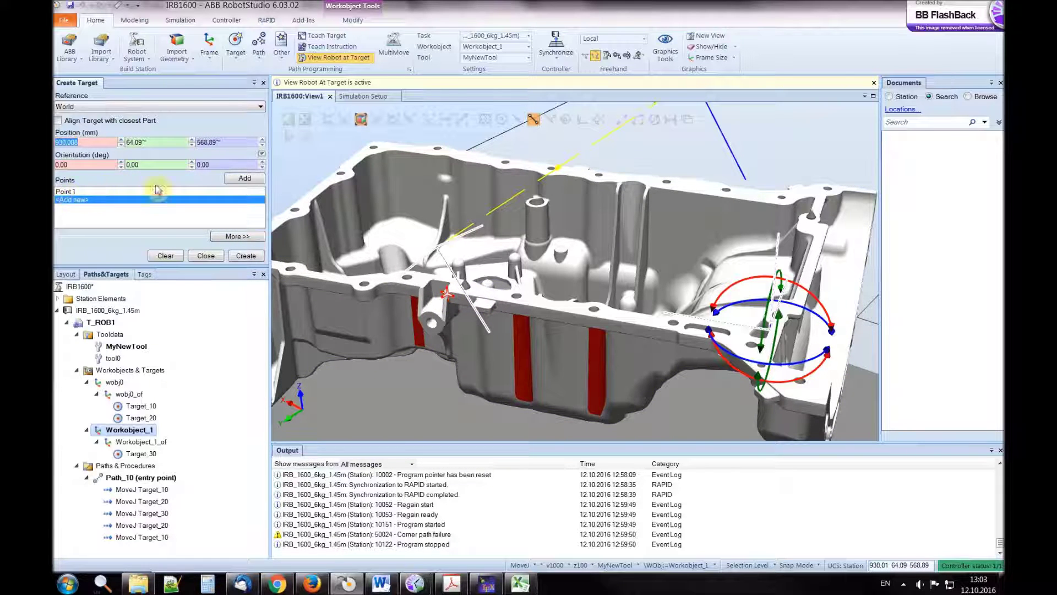
left_click(493, 300)
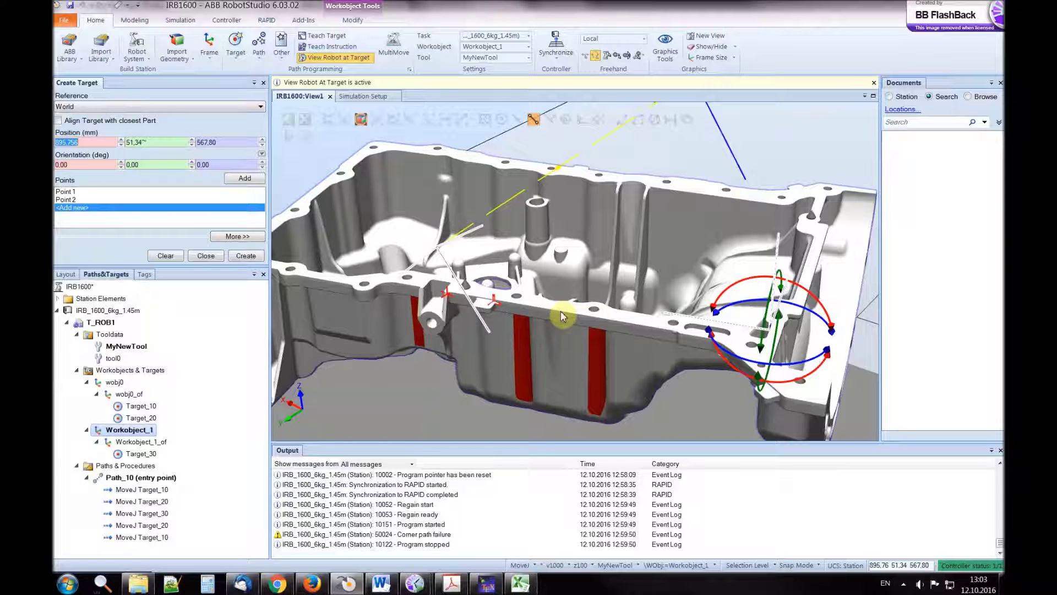
left_click(673, 329)
left_click(676, 329)
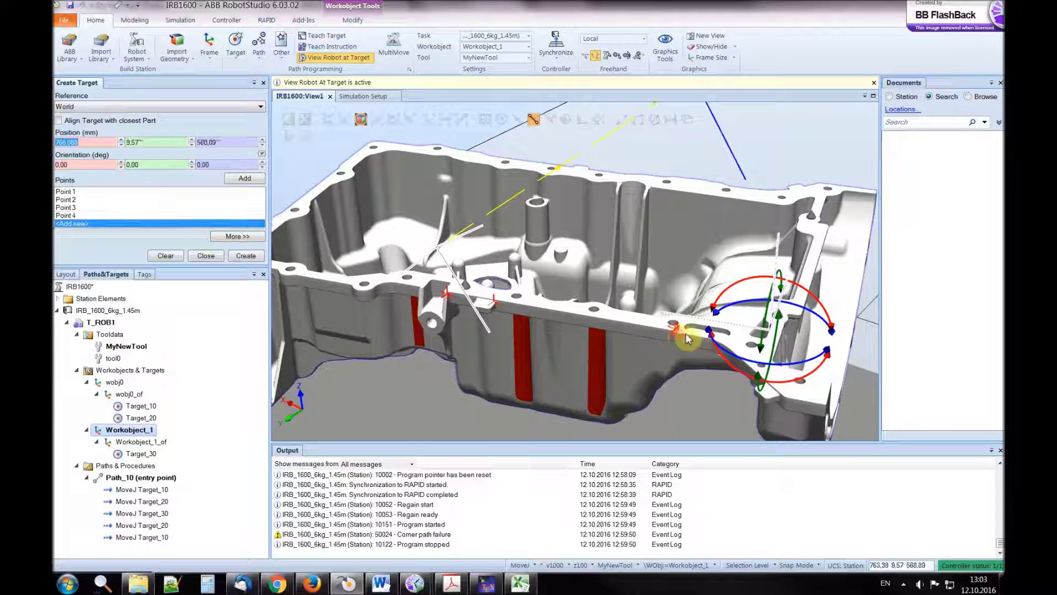
left_click(710, 344)
left_click(783, 395)
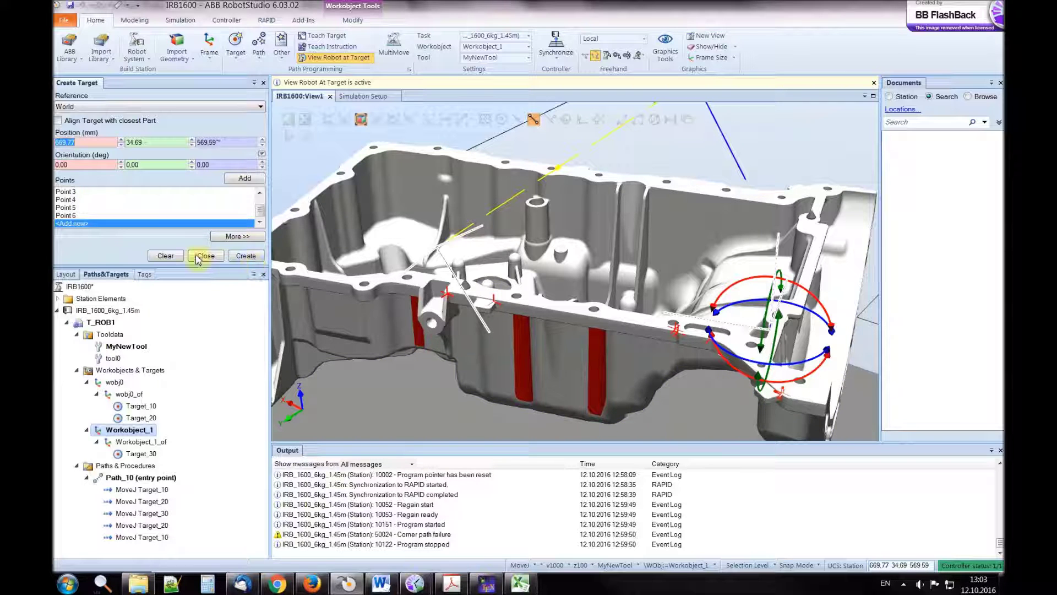
left_click(249, 256)
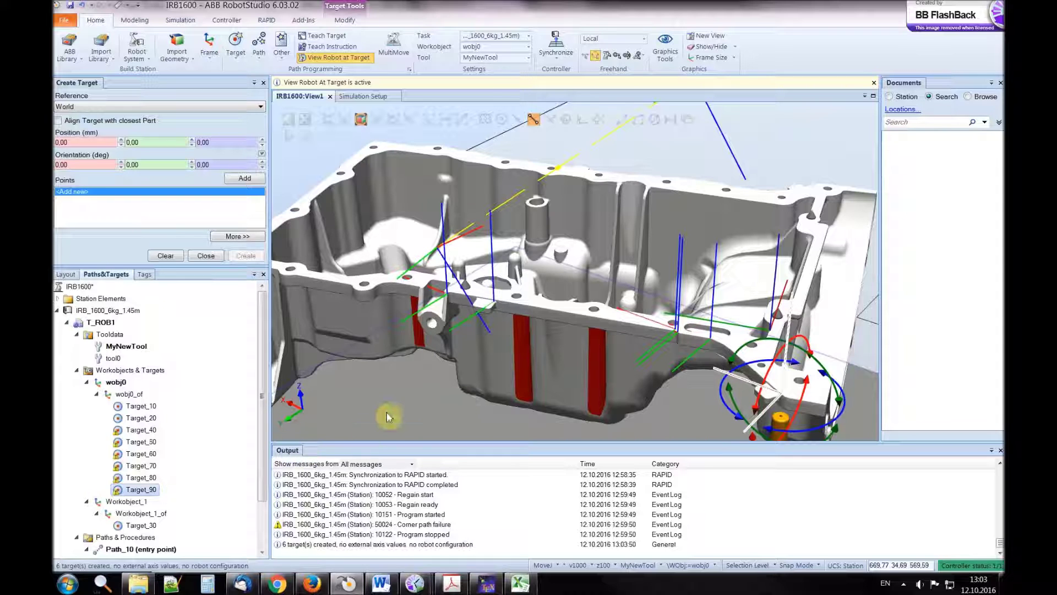
Delete the targets Target_40 to Target_90 from wobj0
left_click(149, 433)
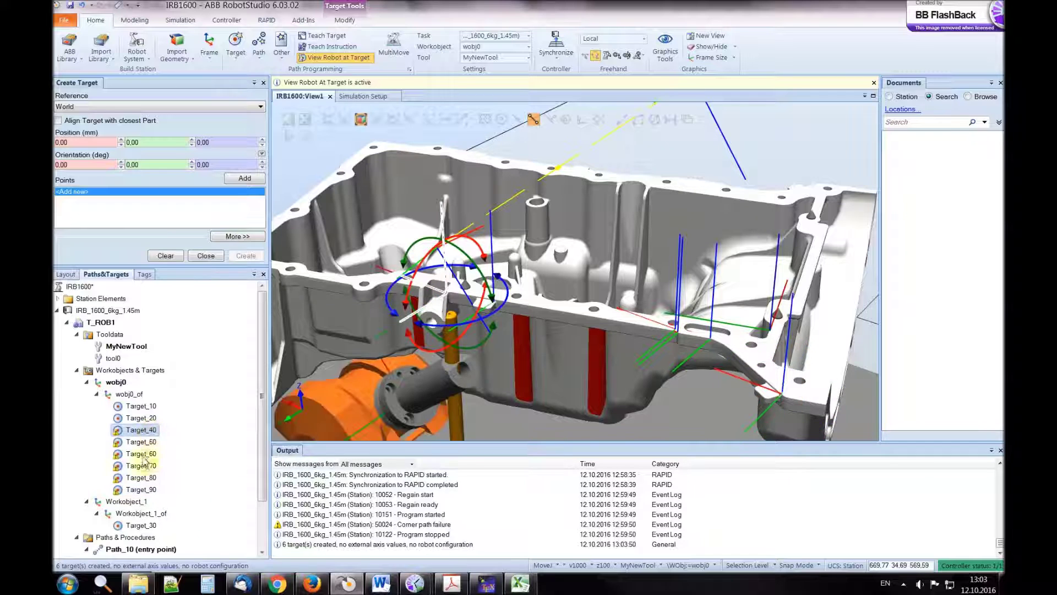
left_click(138, 491, "shift")
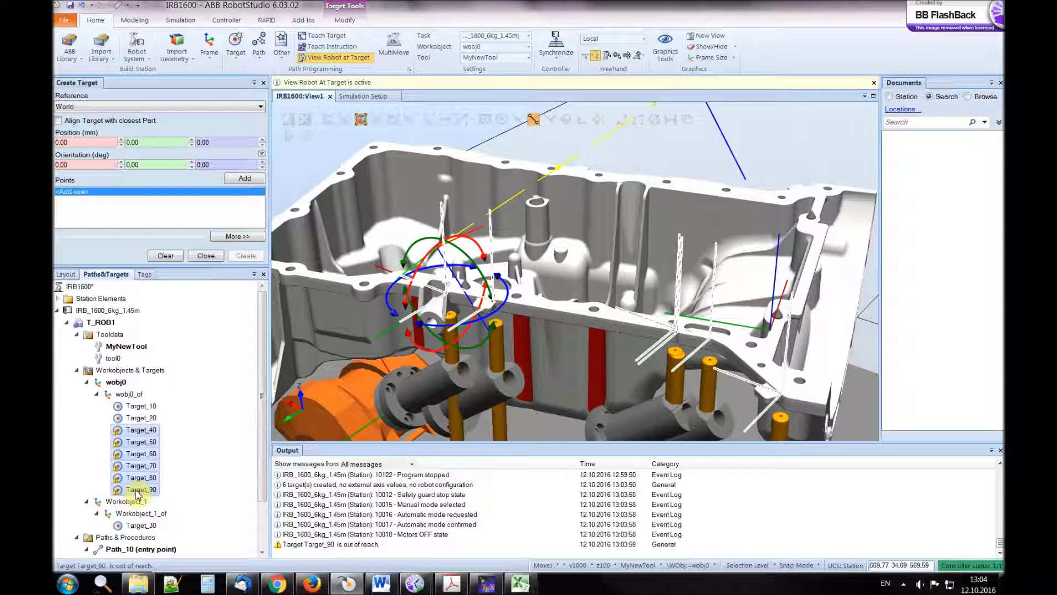
key("Delete")
left_click(594, 351)
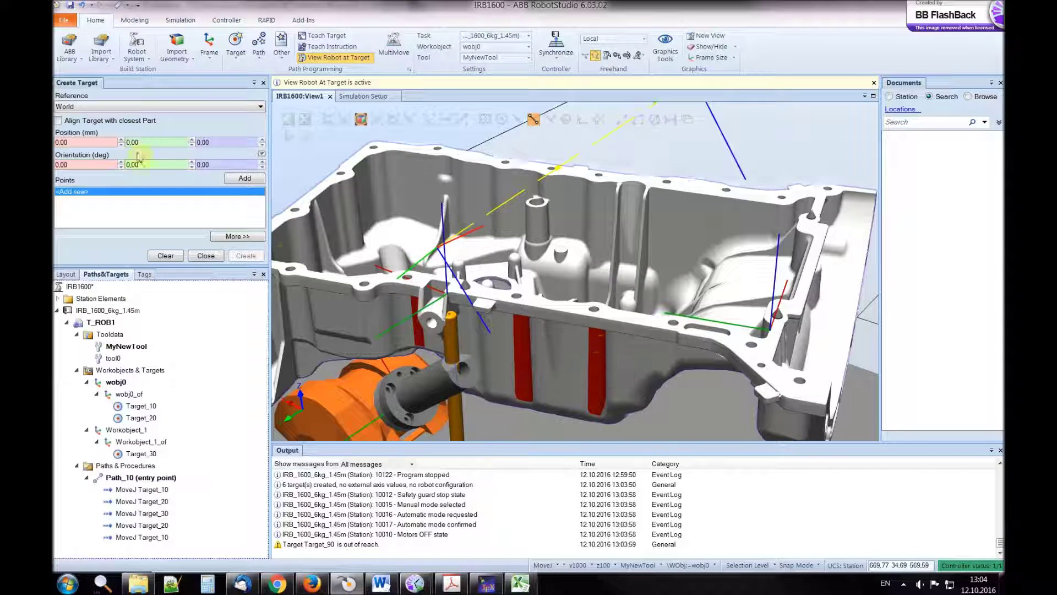
Start Create Targets on Edge and place five points along the near edge of the housing's upper flange face
left_click(236, 55)
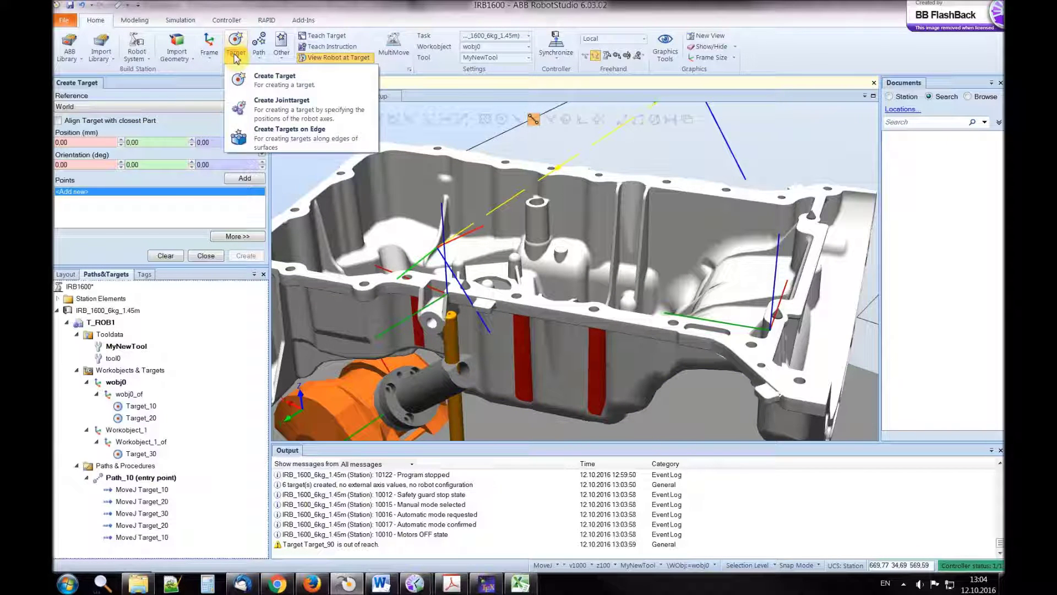
left_click(300, 143)
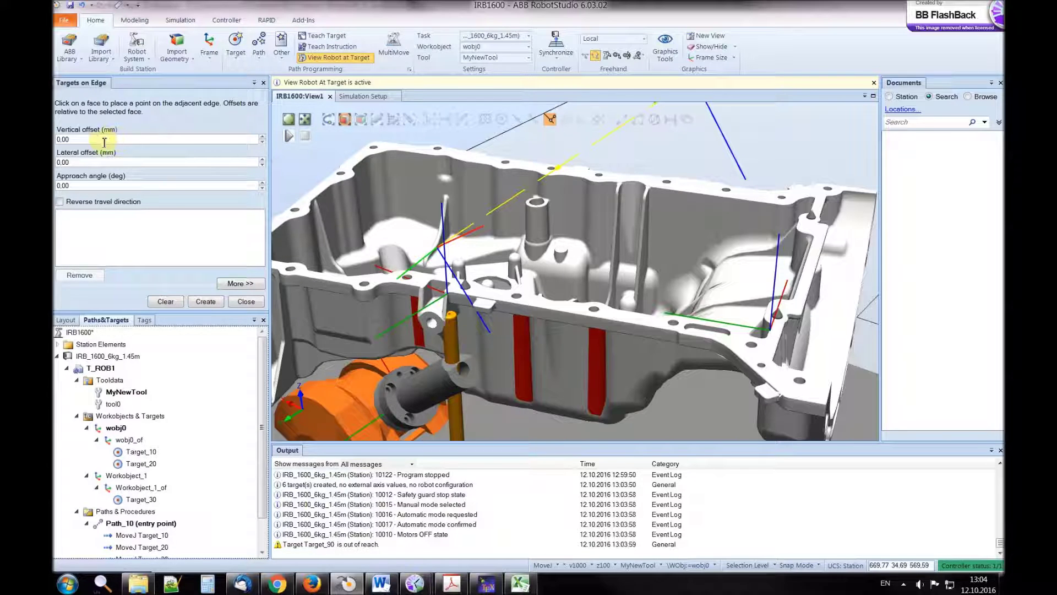
left_click(508, 301)
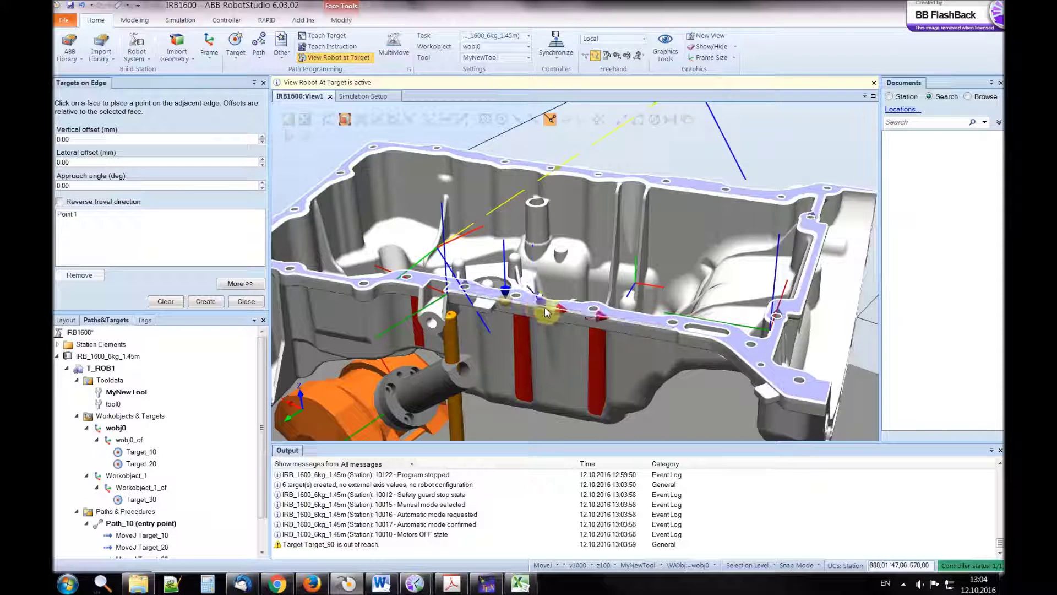
left_click(608, 323)
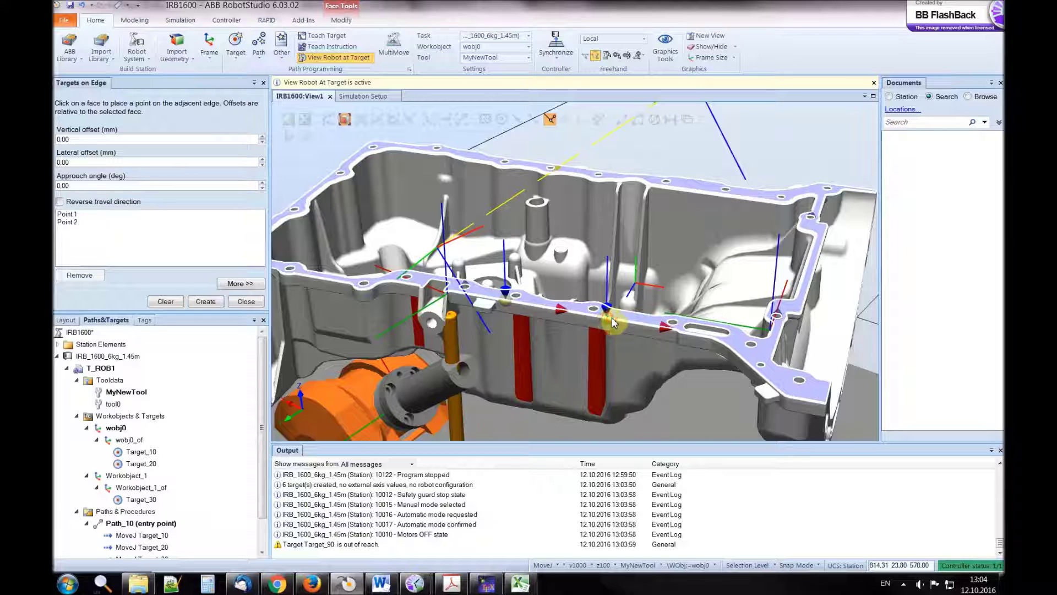
left_click(734, 346)
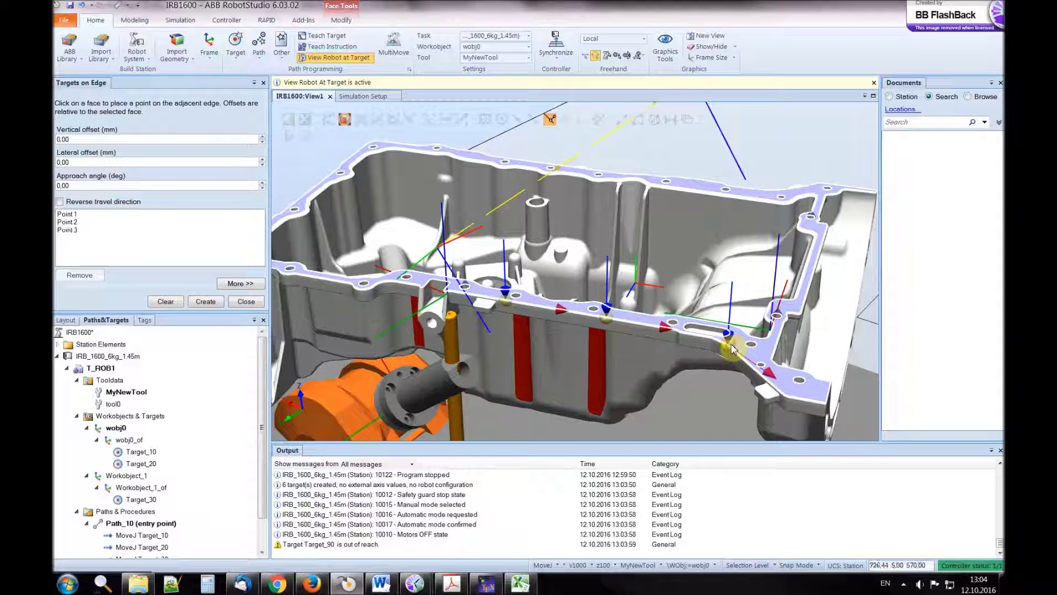
left_click(775, 380)
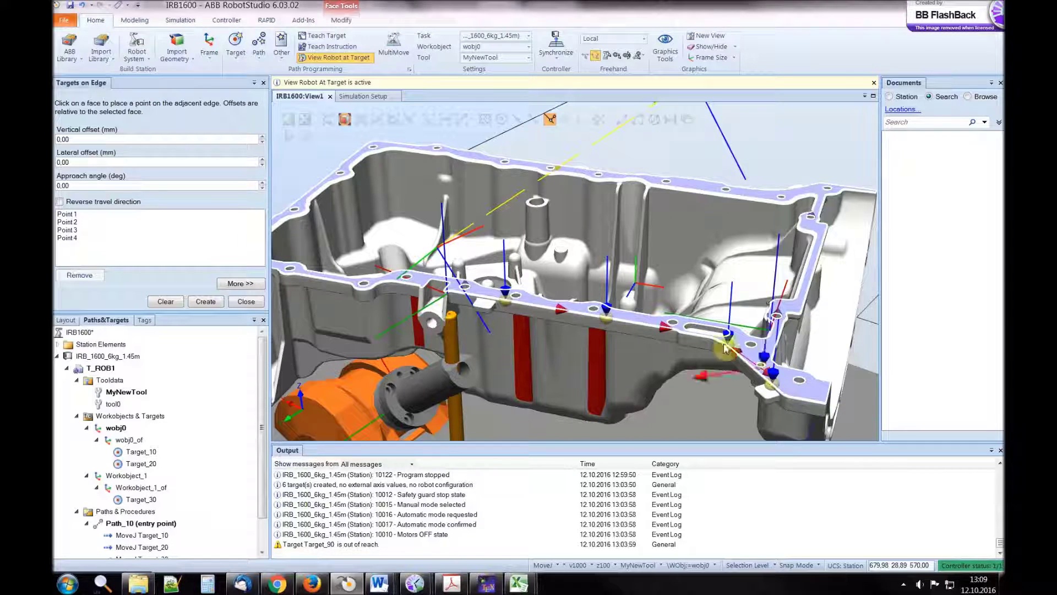
left_click(826, 395)
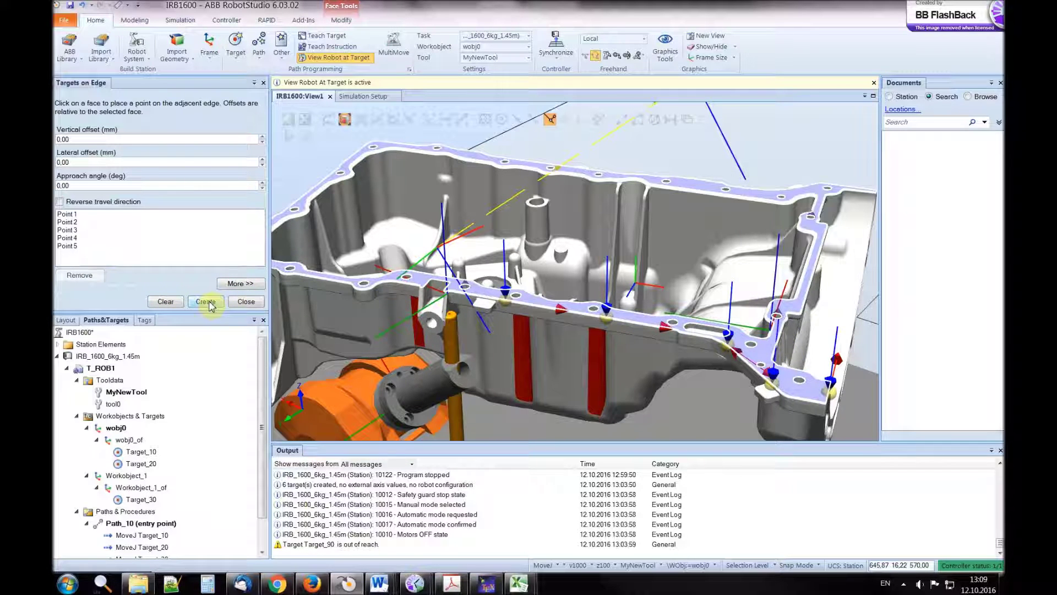
Show the additional edge-target settings and assign the targets to Workobject_1
left_click(244, 283)
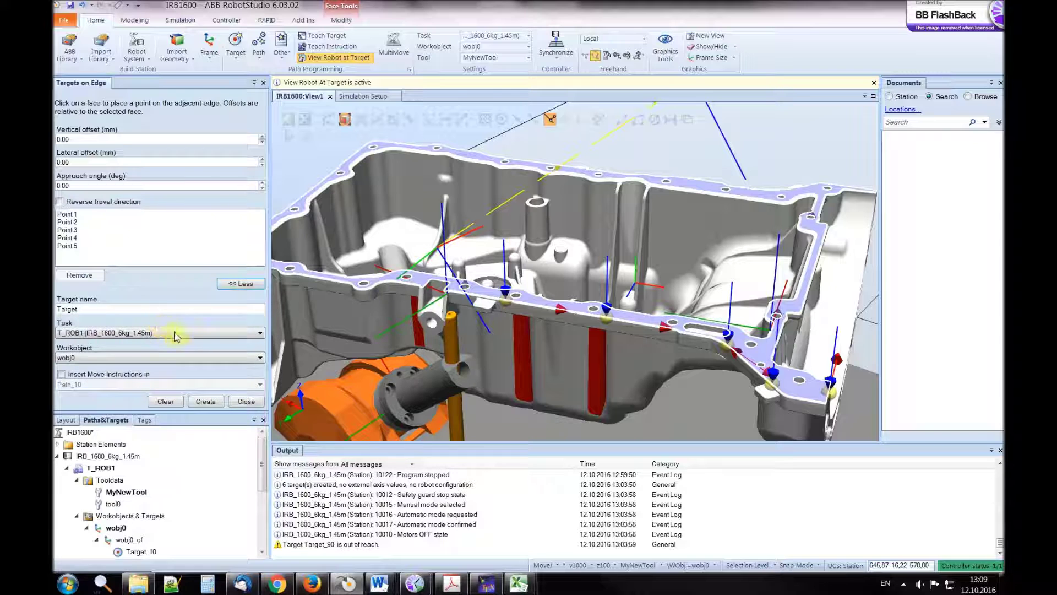
left_click(154, 358)
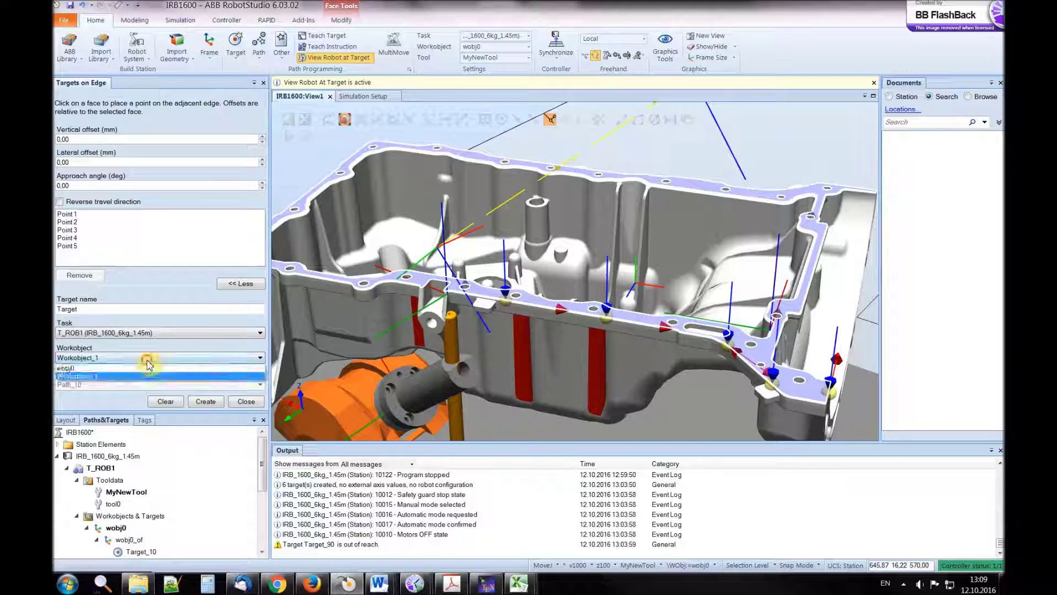
left_click(141, 369)
left_click(137, 369)
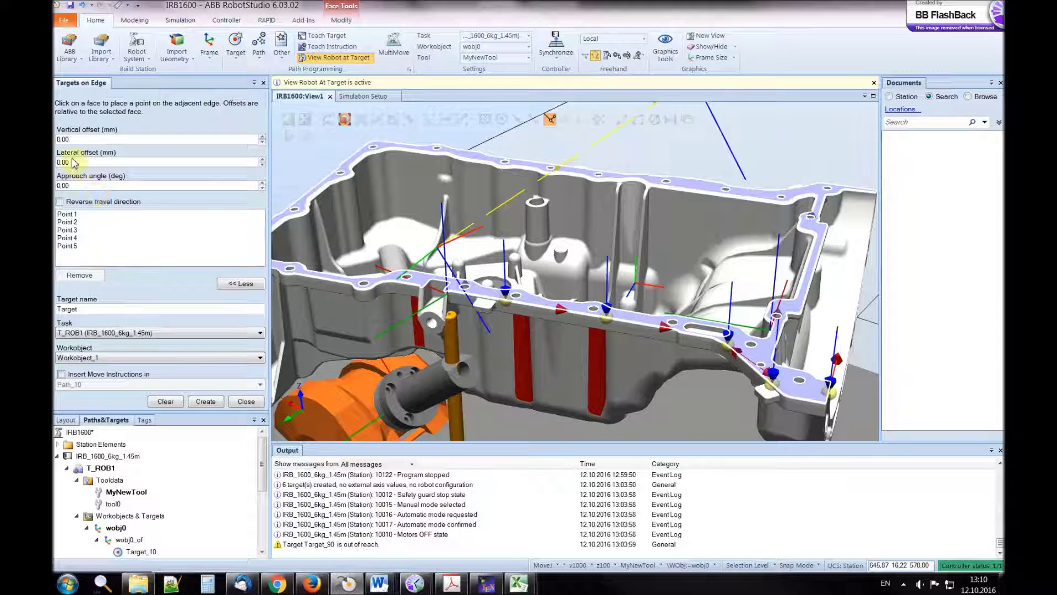
Set the edge targets' lateral offset to 26 mm and their vertical offset to 6 mm
left_click(263, 160)
left_click(262, 160)
left_click(263, 160)
left_click(263, 160)
left_click(264, 161)
left_click(264, 161)
left_click(264, 160)
left_click(264, 161)
left_click(264, 161)
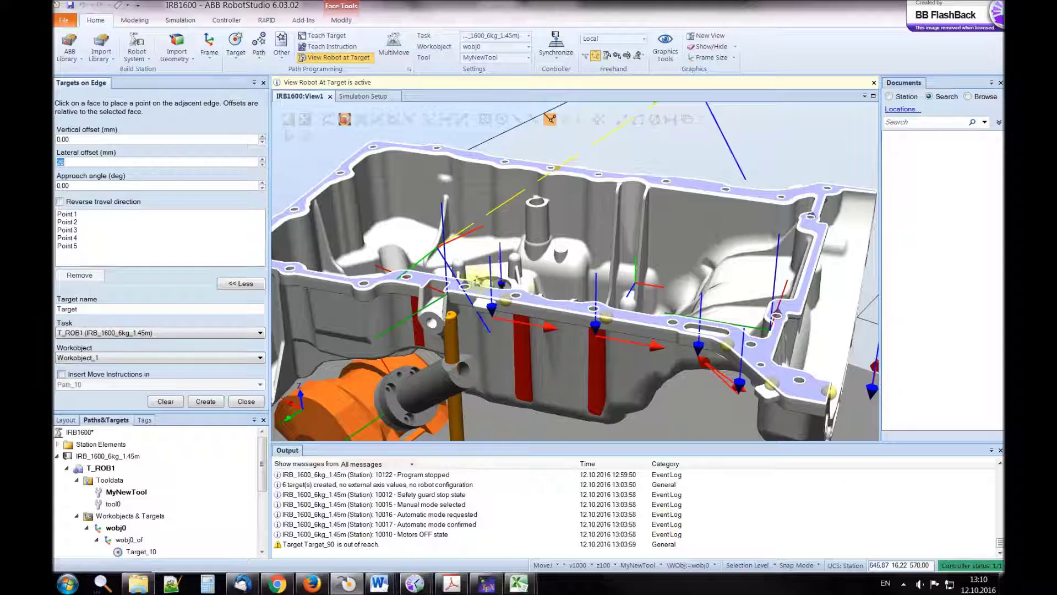
left_click(262, 140)
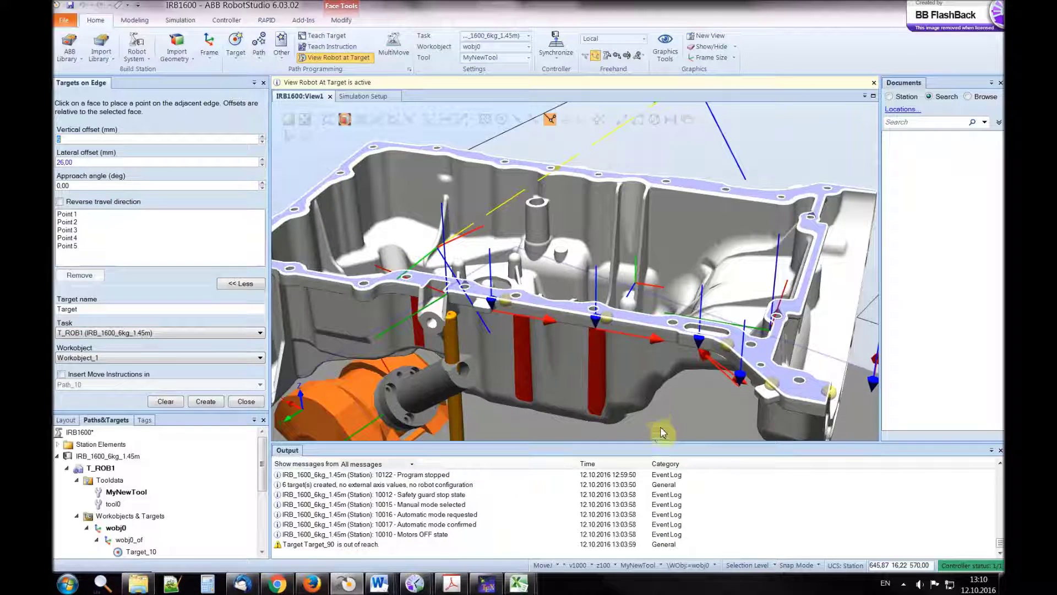
Create the targets from the listed edge points in Workobject_1 and close the Targets on Edge tool
scroll(641, 407, "down", 3)
scroll(642, 407, "down", 2)
mouse_move(618, 394)
left_mouse_down("ctrl+shift")
mouse_move(604, 435)
mouse_move(562, 358)
mouse_move(619, 396)
mouse_move(620, 385)
left_mouse_up("ctrl+shift")
right_click(623, 390)
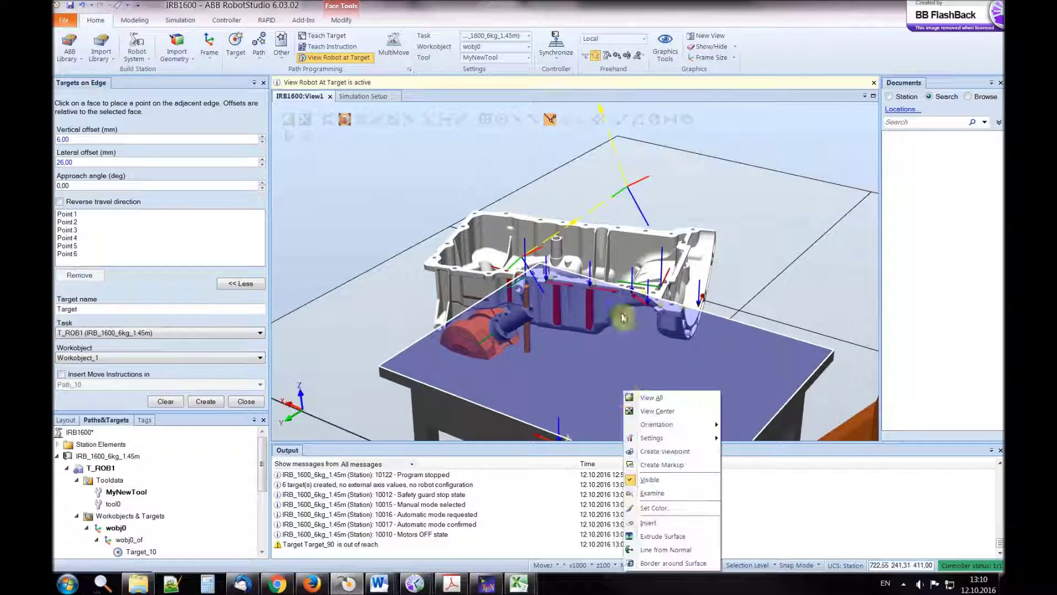
left_click(735, 223)
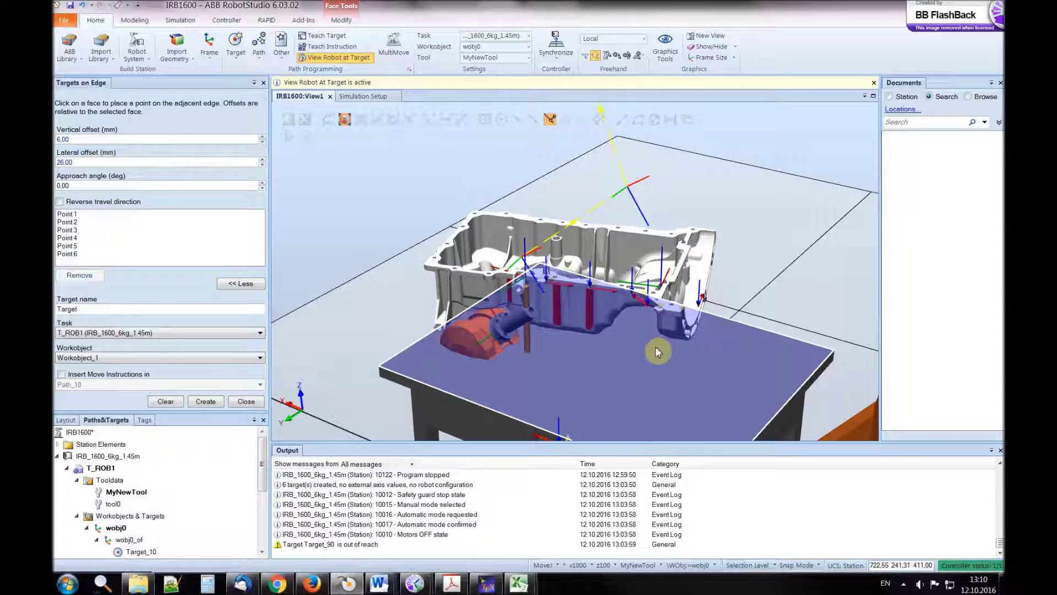
left_click(205, 401)
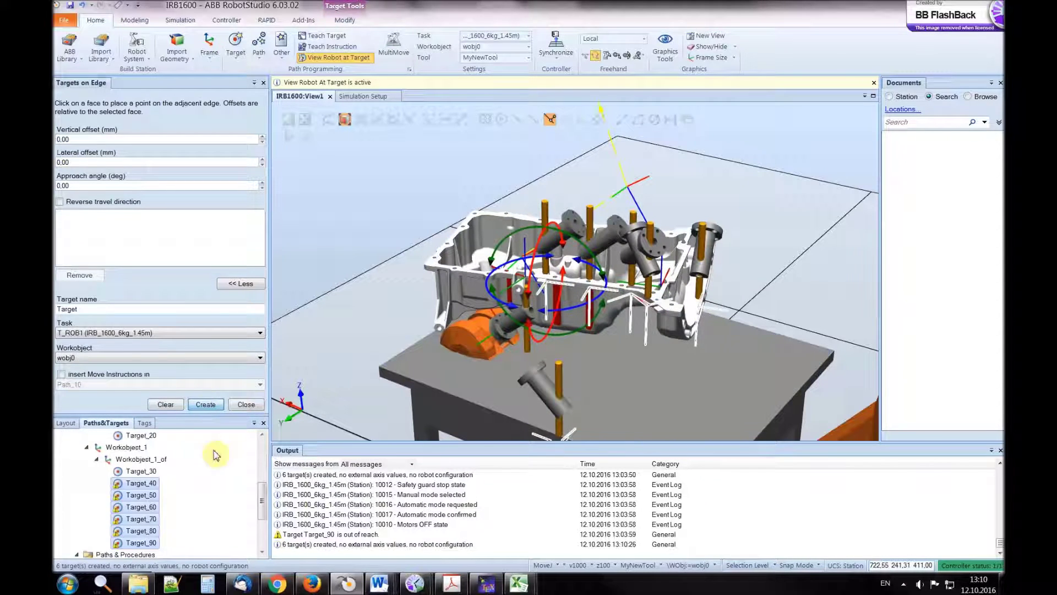
left_click_drag(264, 488, 269, 530)
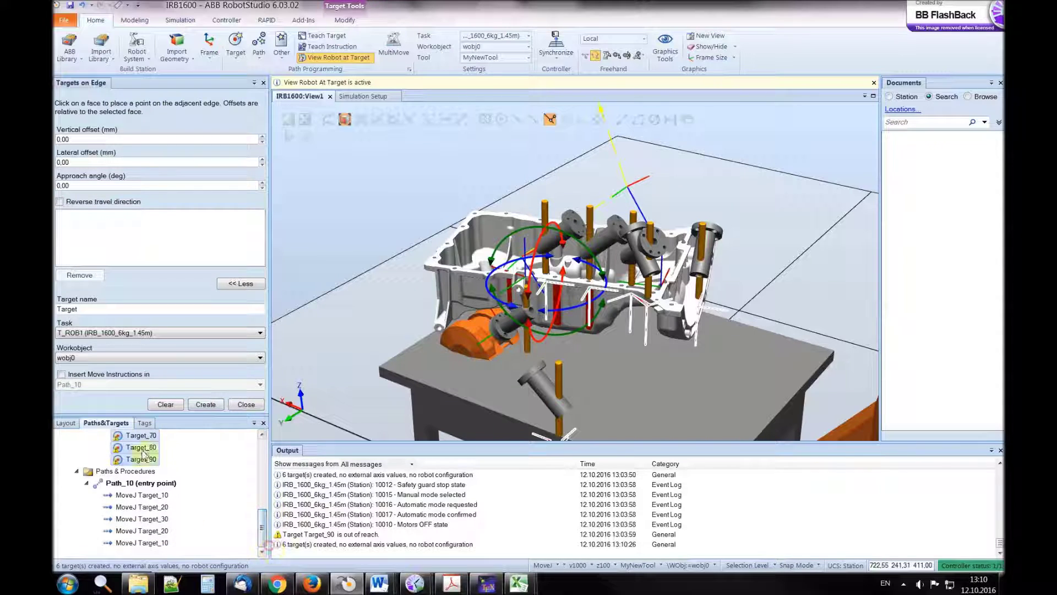
left_click(245, 404)
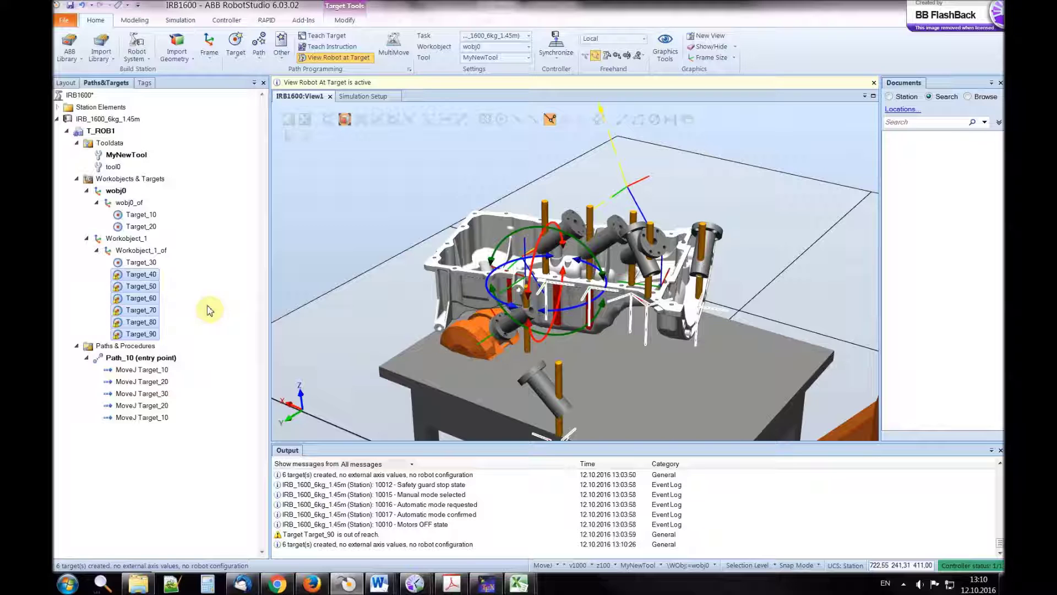
Delete the six edge targets Target_40 to Target_90 from Workobject_1
right_click(141, 280)
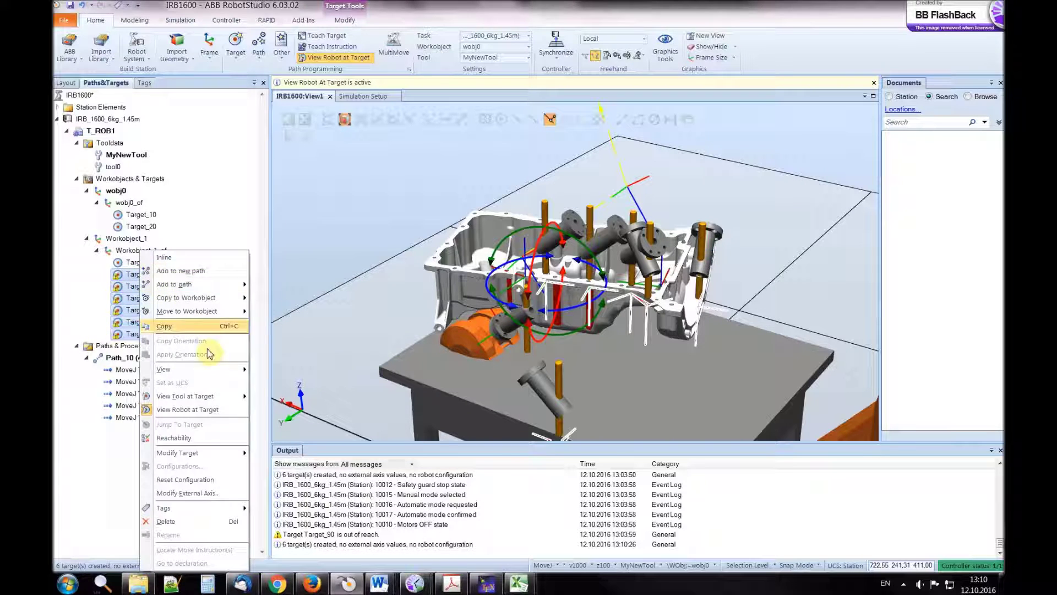
left_click(201, 526)
left_click(602, 347)
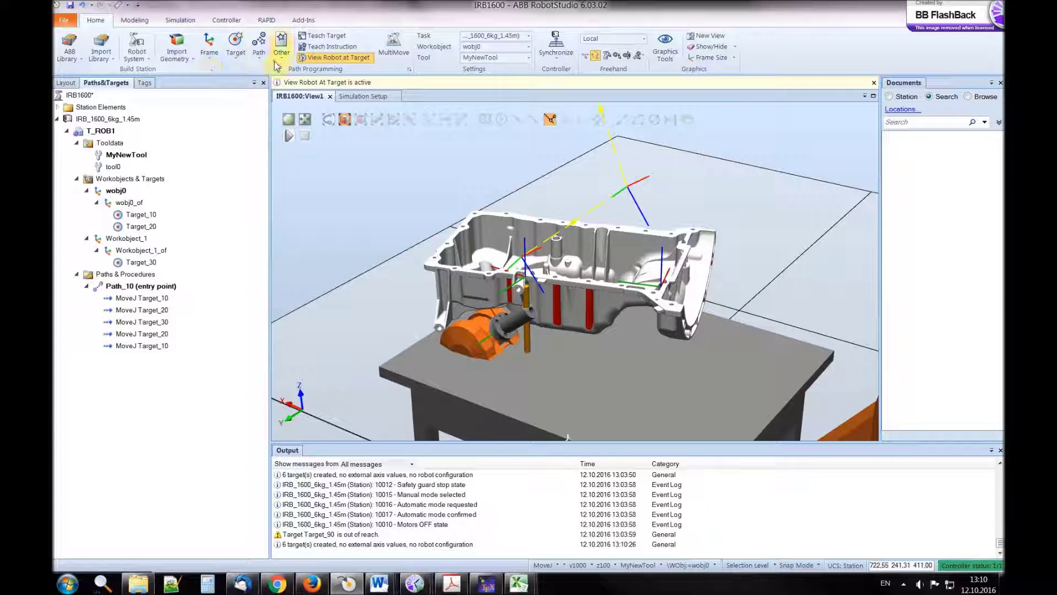
Start AutoPath and select the full outer edge loop around the housing's upper flange face
left_click(239, 60)
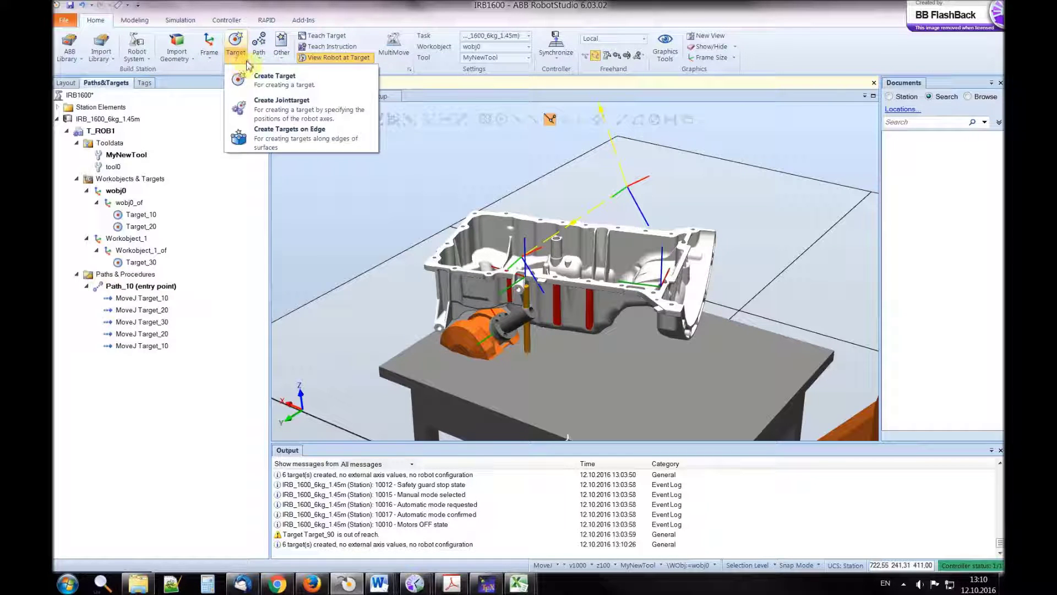
left_click(261, 62)
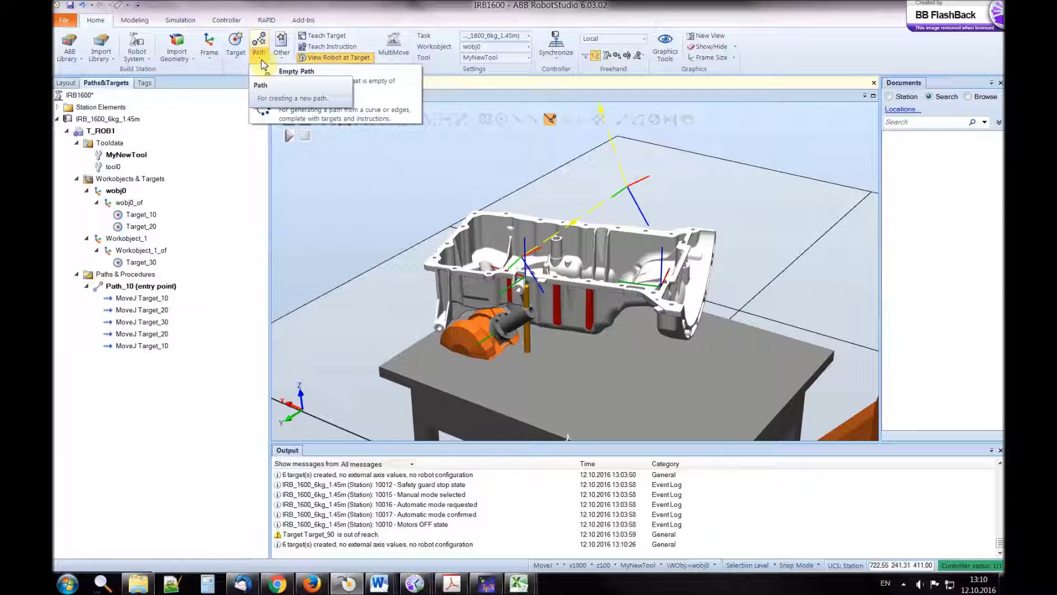
left_click(310, 113)
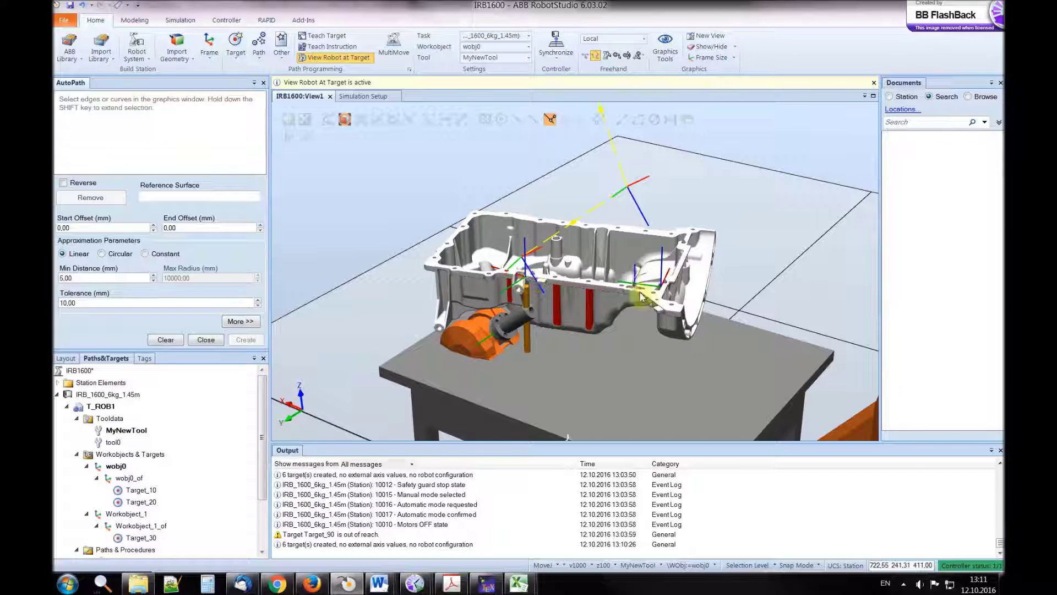
scroll(646, 296, "up", 4)
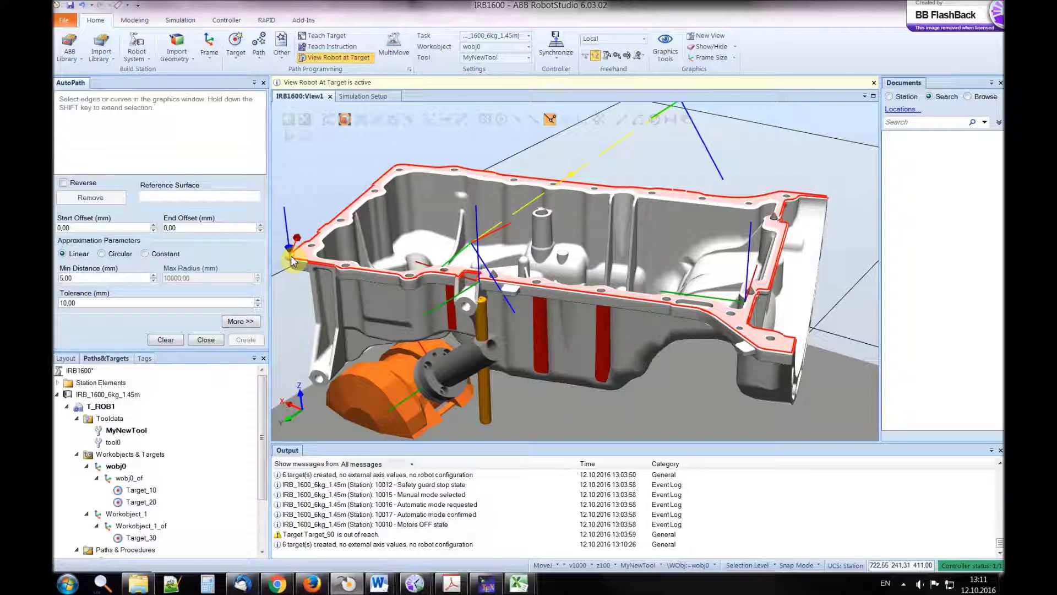
left_click(290, 256)
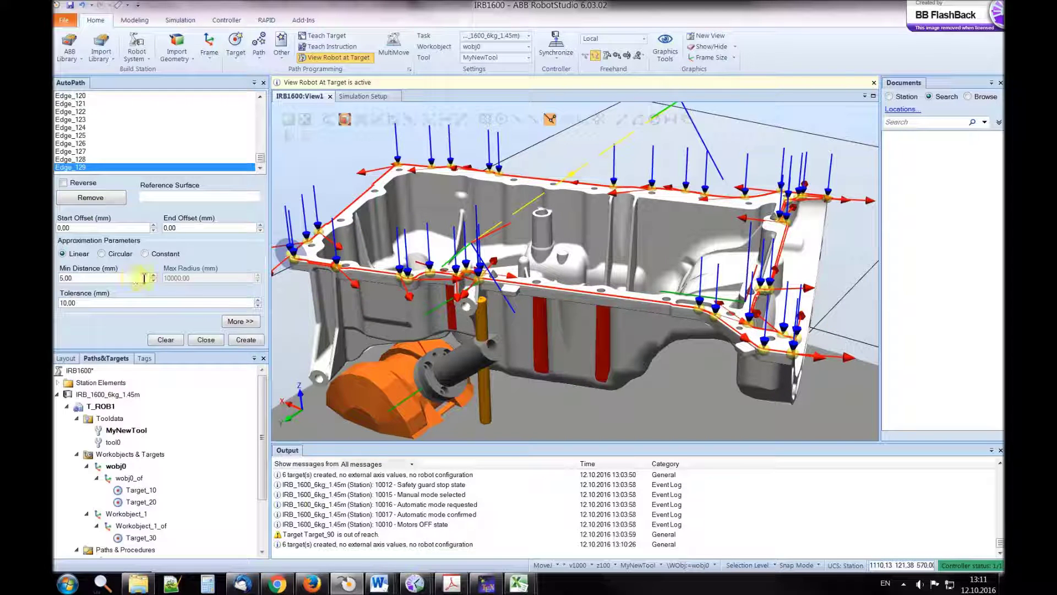
Set the AutoPath tolerance to 7 mm, with a 12 mm depart and an 11 mm approach distance
left_click(258, 306)
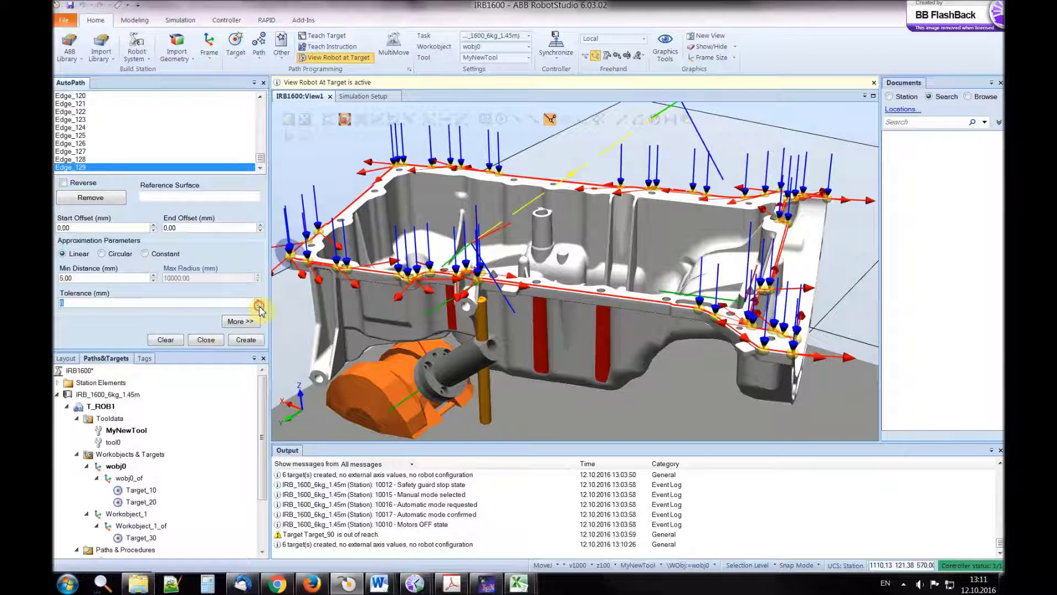
left_click(259, 306)
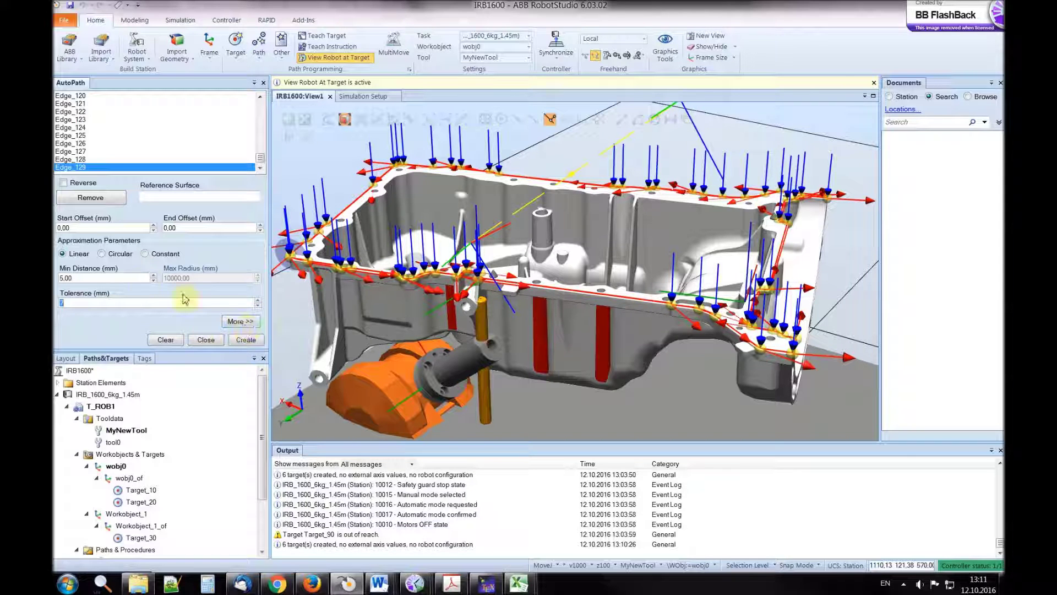
left_click(238, 321)
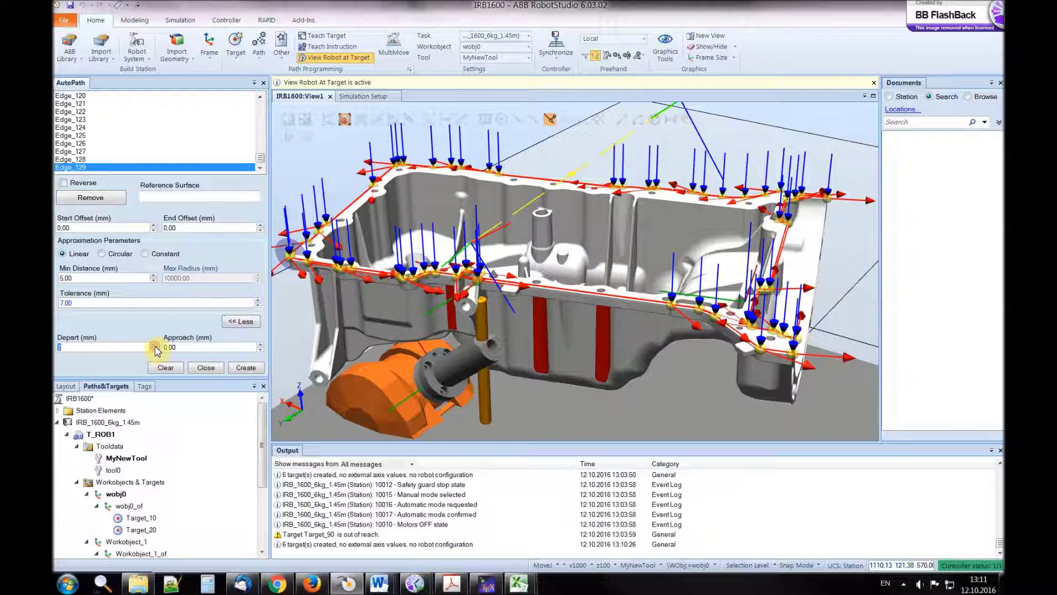
left_click(255, 347)
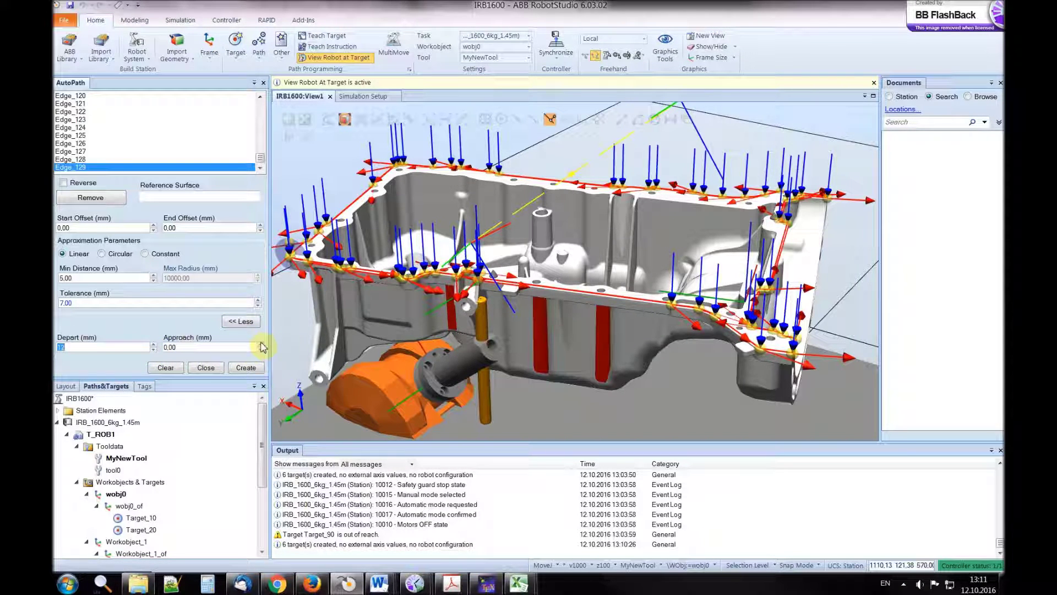
left_click(259, 350)
left_click(260, 350)
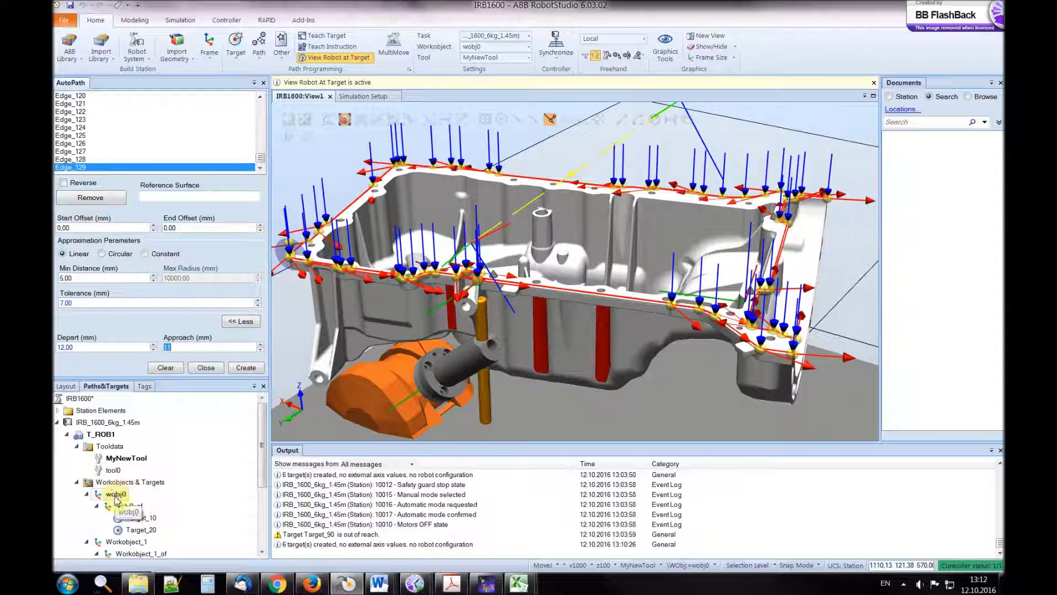
Make Workobject_1 the active workobject and create the path from the selected flange edges
left_click_drag(262, 444, 193, 498)
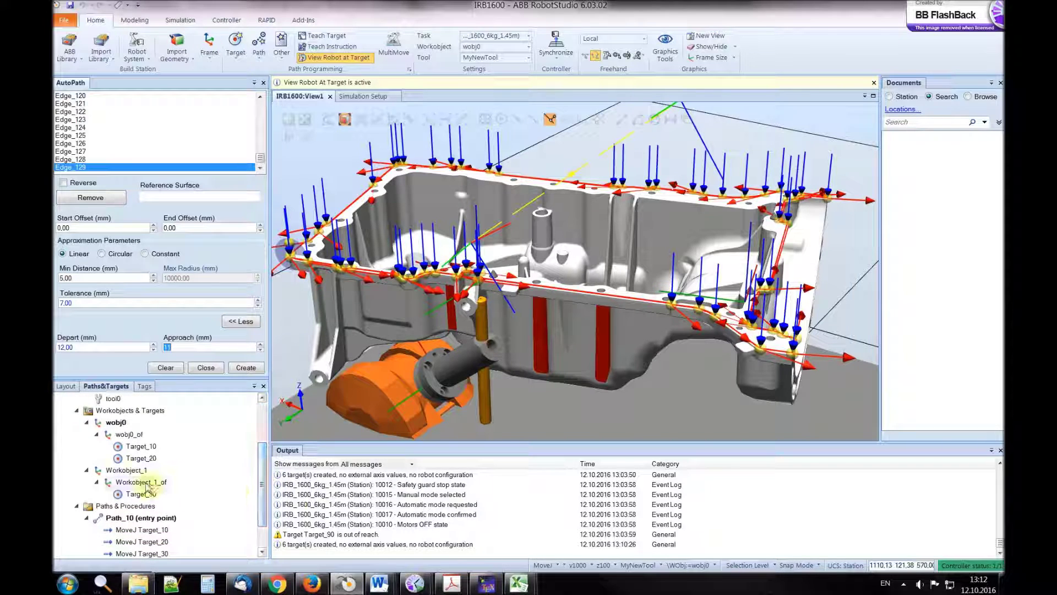
left_click(120, 470)
right_click(120, 471)
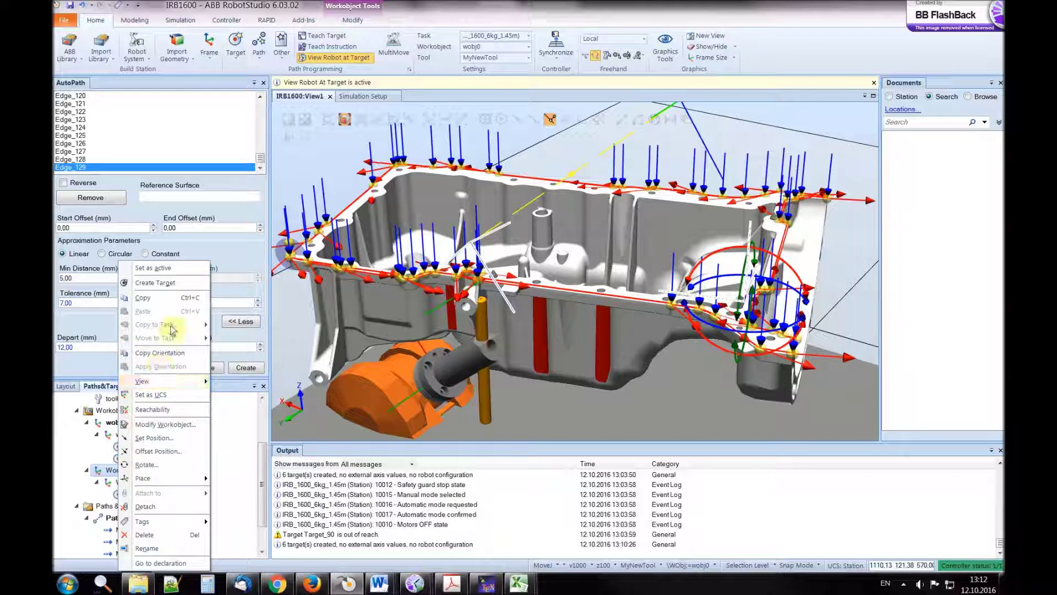
left_click(170, 268)
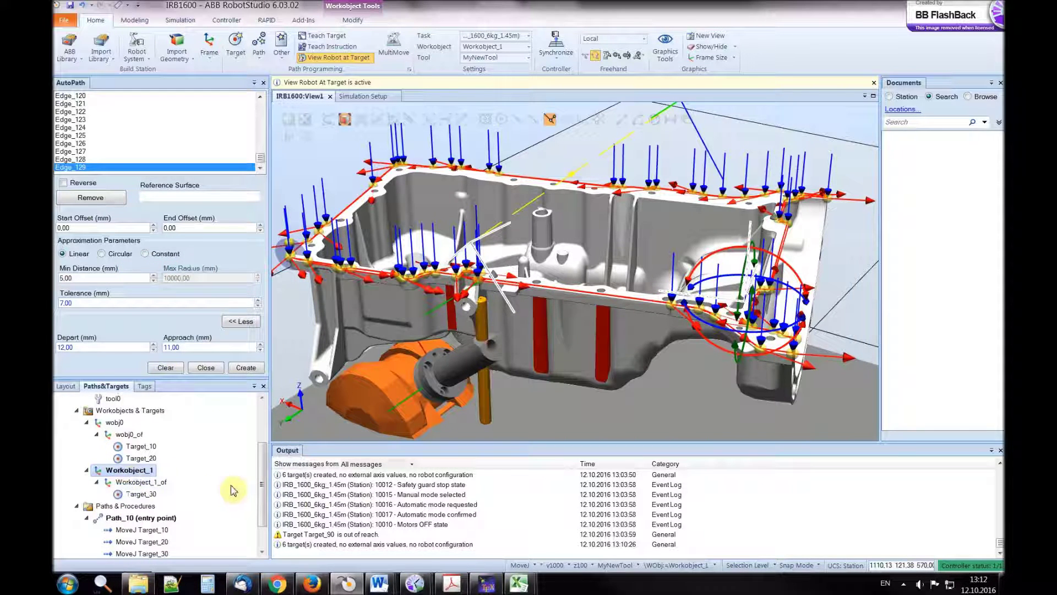
left_click(244, 369)
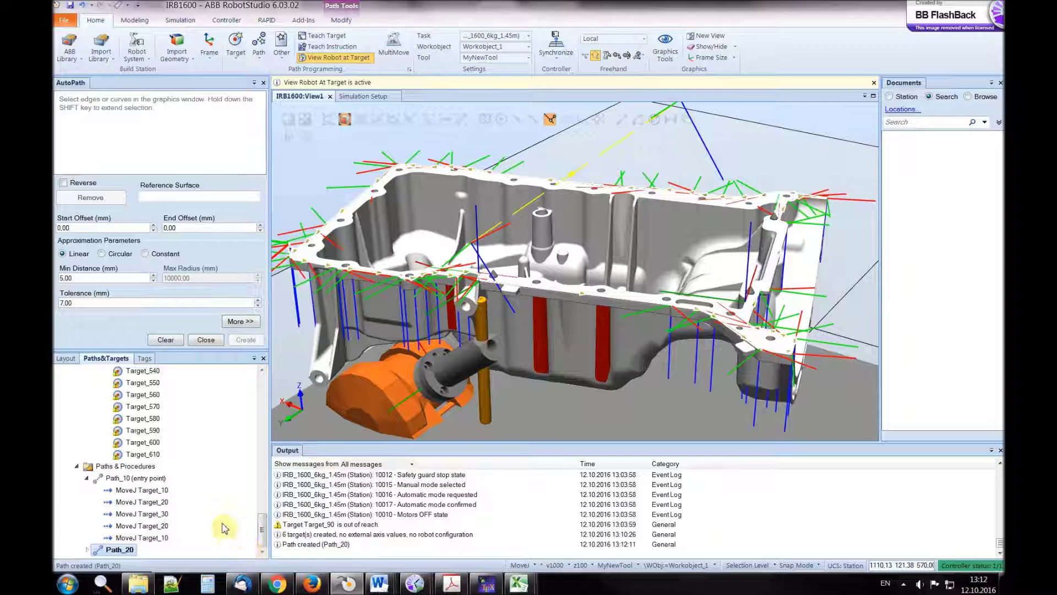
View the robot at Target_40 and Target_50 to compare the start point with the next point on the flange edge
left_click_drag(263, 537, 274, 415)
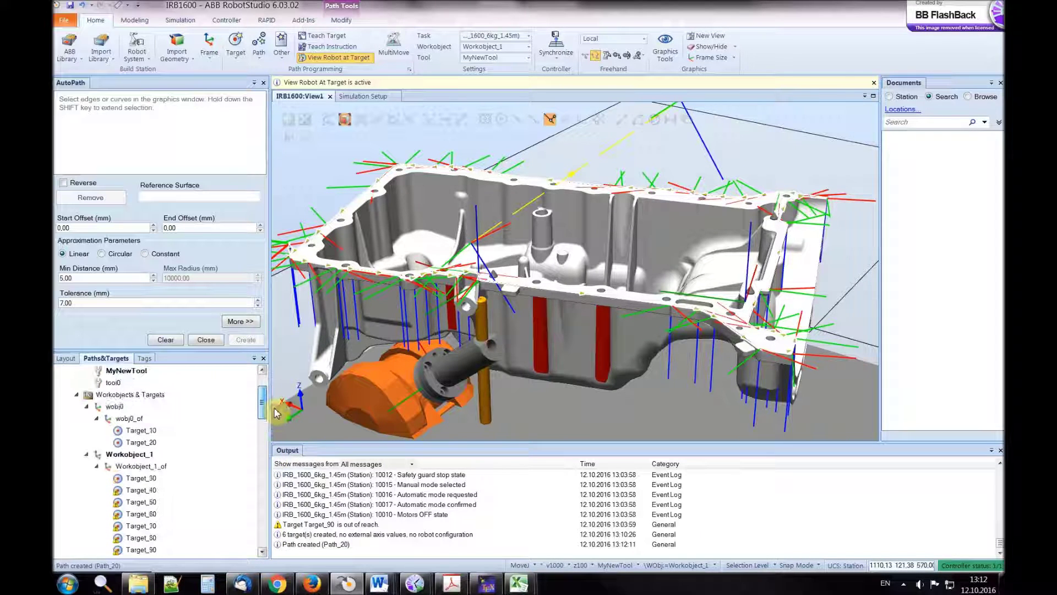
left_click(149, 490)
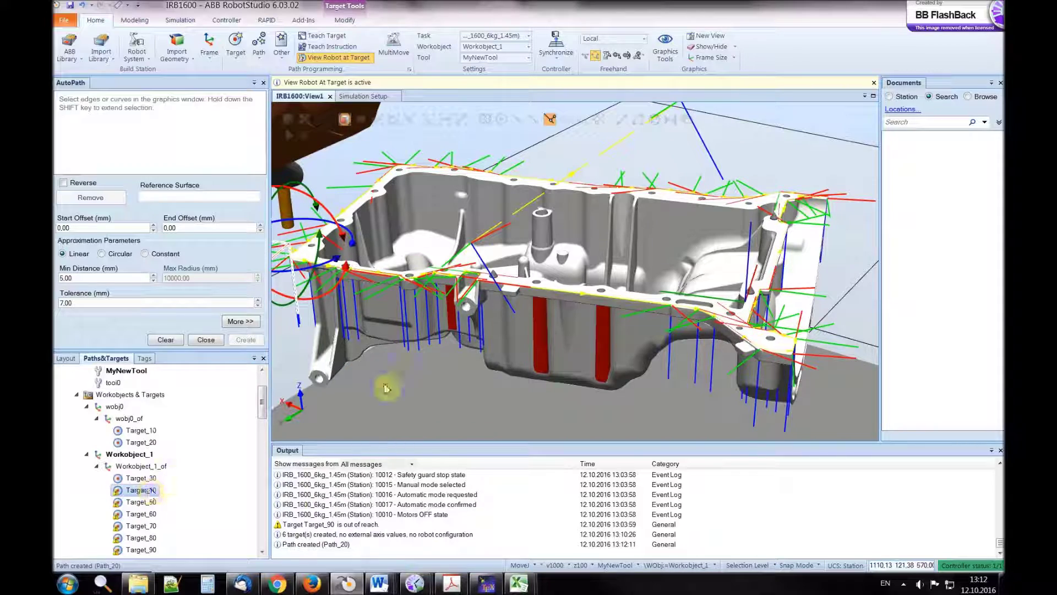
left_click(368, 401)
left_click_drag(369, 400, 418, 448, "ctrl+shift")
right_click(419, 449)
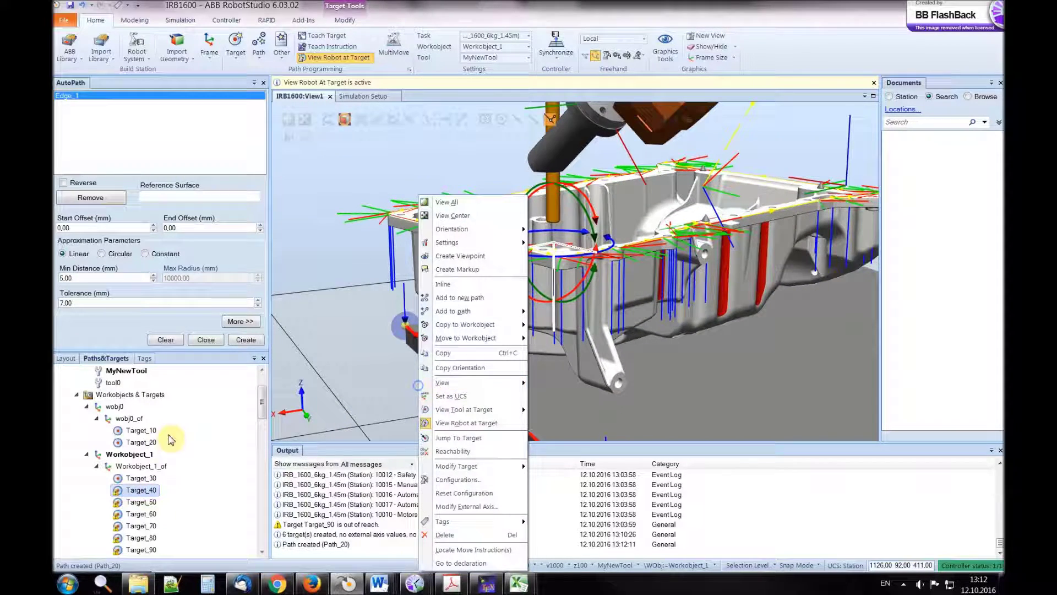
left_click(138, 502)
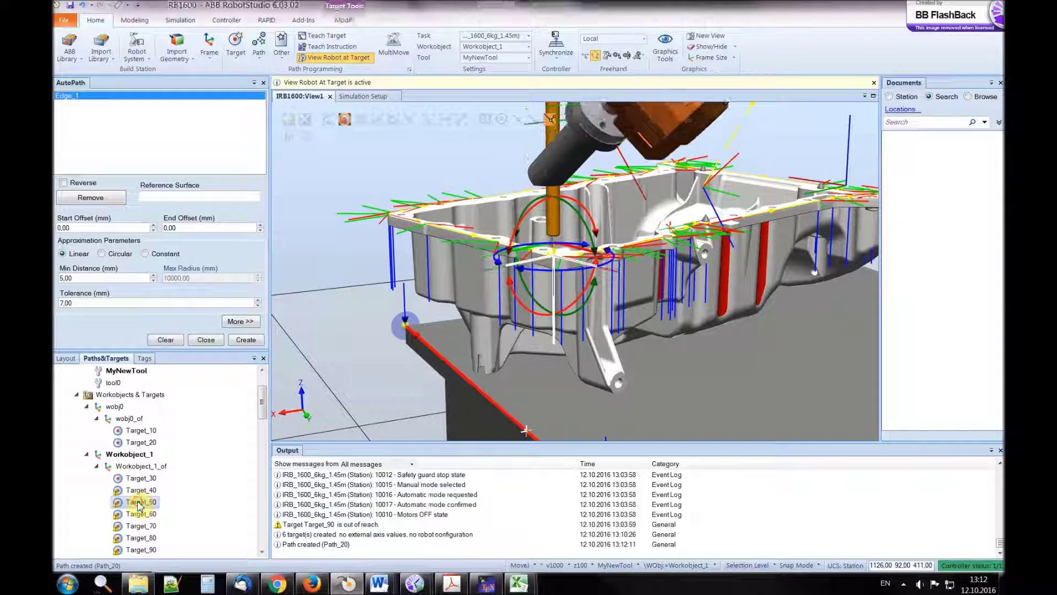
left_click(137, 490)
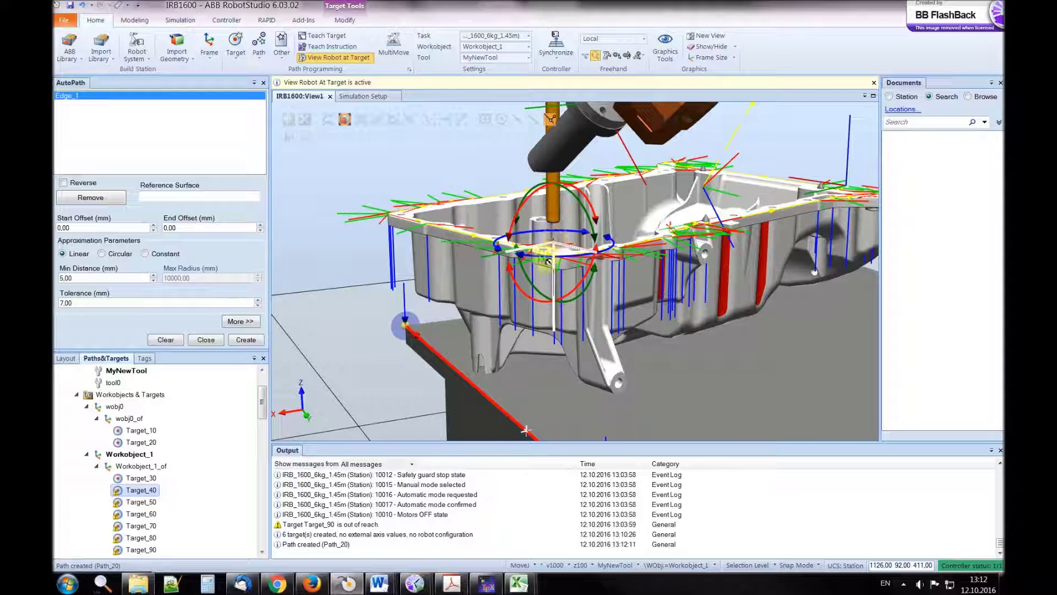
Check the end of the path at Target_610 against the depart and approach settings, and close AutoPath
left_click(235, 321)
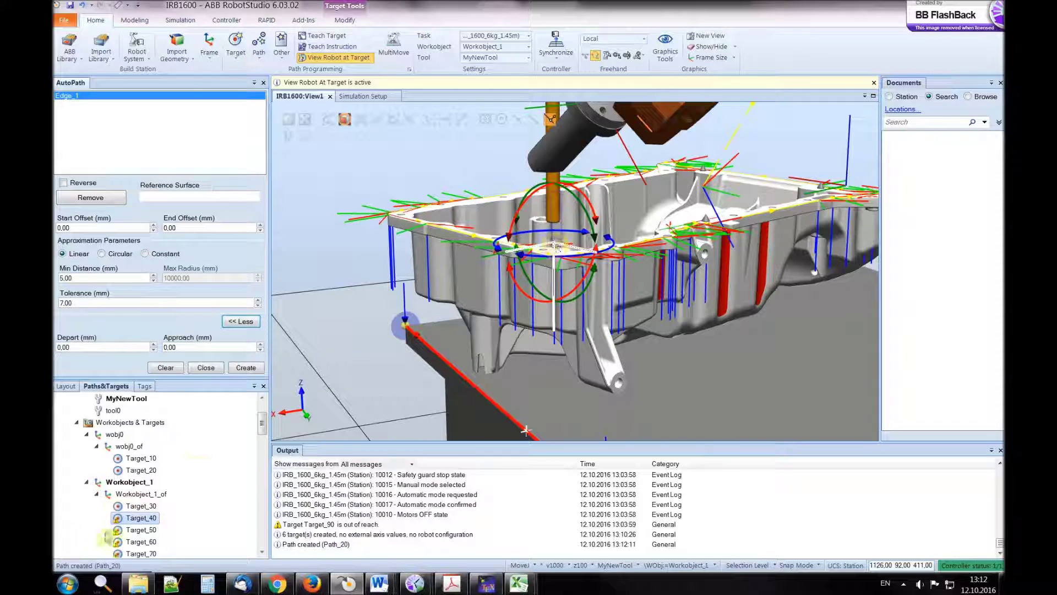
left_click_drag(262, 423, 263, 533)
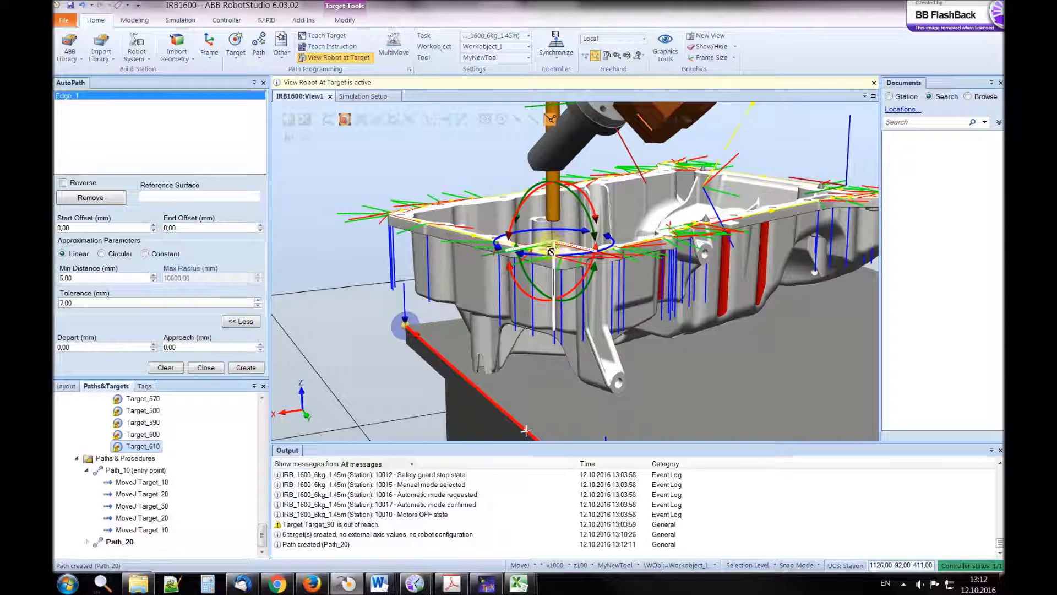
left_click_drag(263, 537, 263, 526)
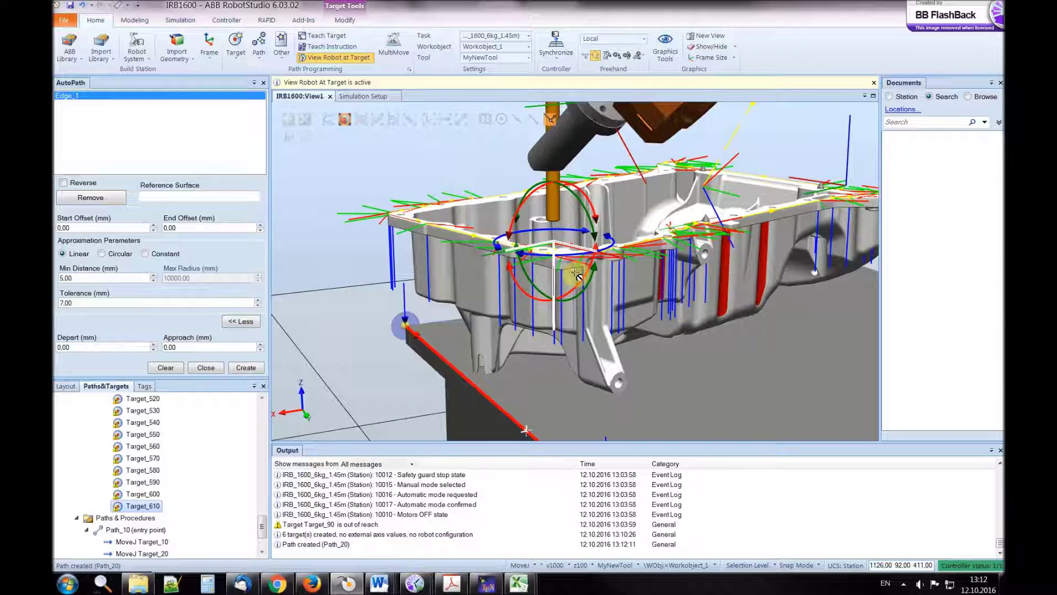
left_click_drag(261, 524, 262, 408)
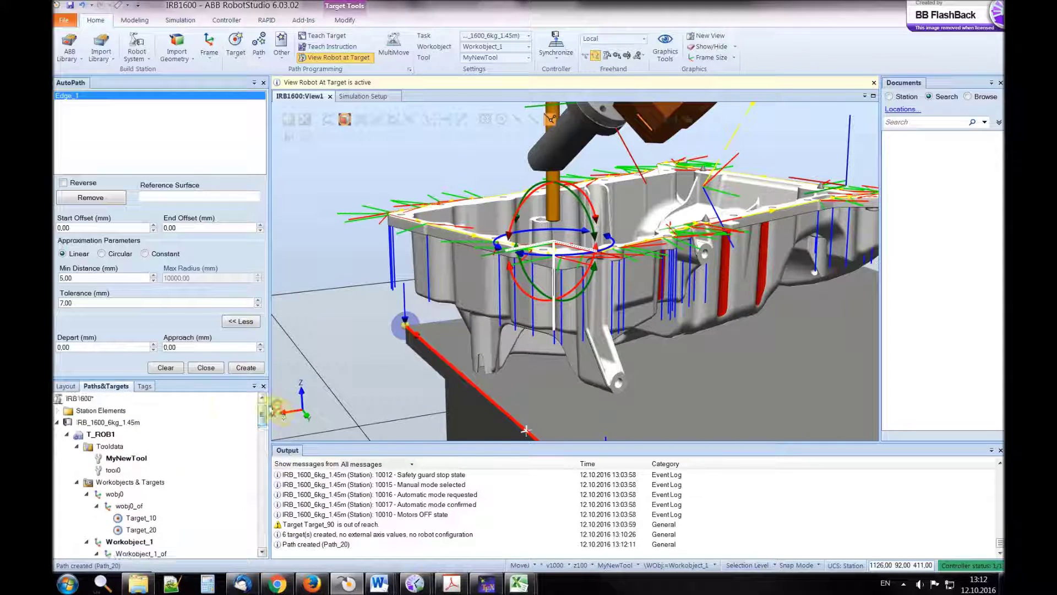
left_click(206, 368)
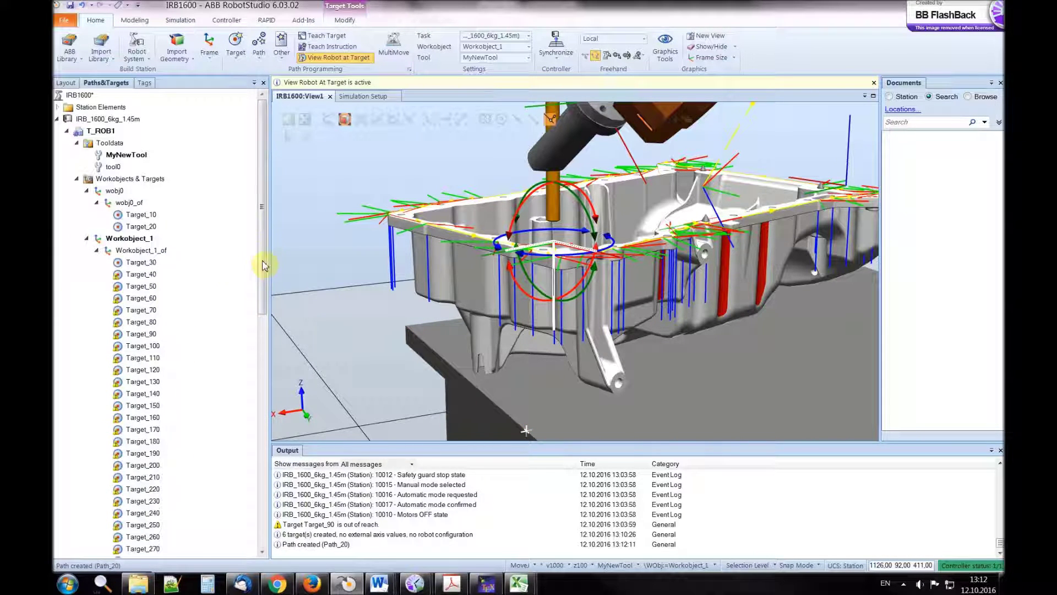
Rotate the alu_blok housing freehand, together with its attached Workobject_1 and targets
left_click_drag(714, 295, 679, 311, "ctrl+shift")
scroll(647, 310, "up", 2)
scroll(646, 310, "down", 3)
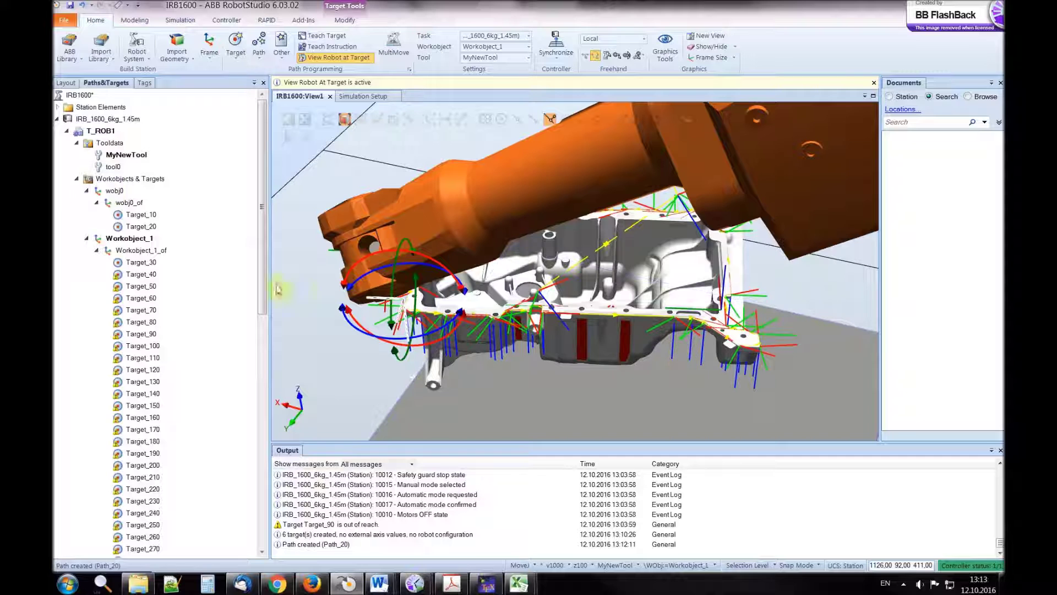
left_click(65, 83)
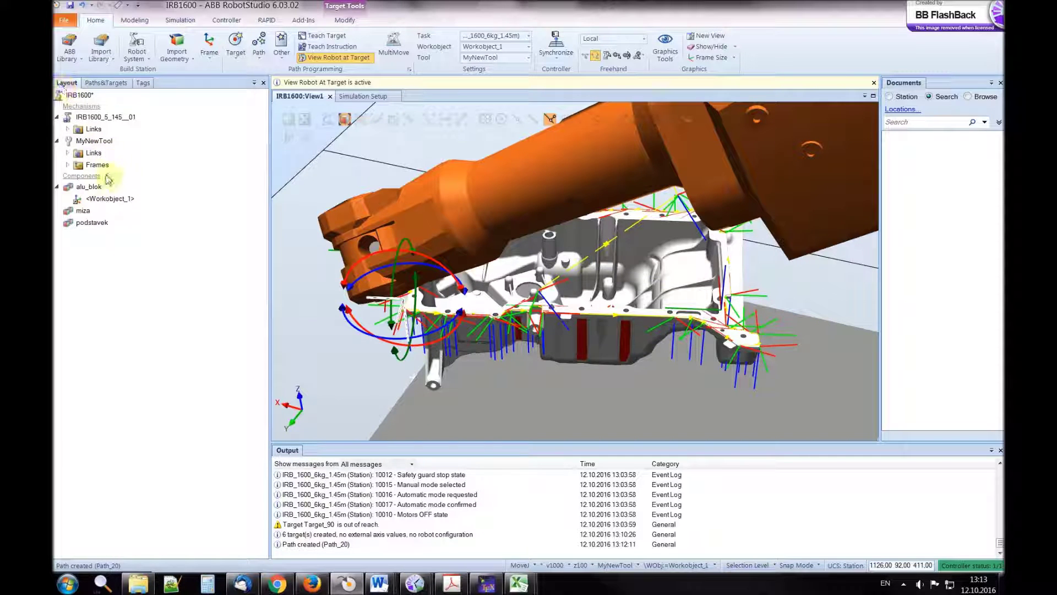
left_click(88, 186)
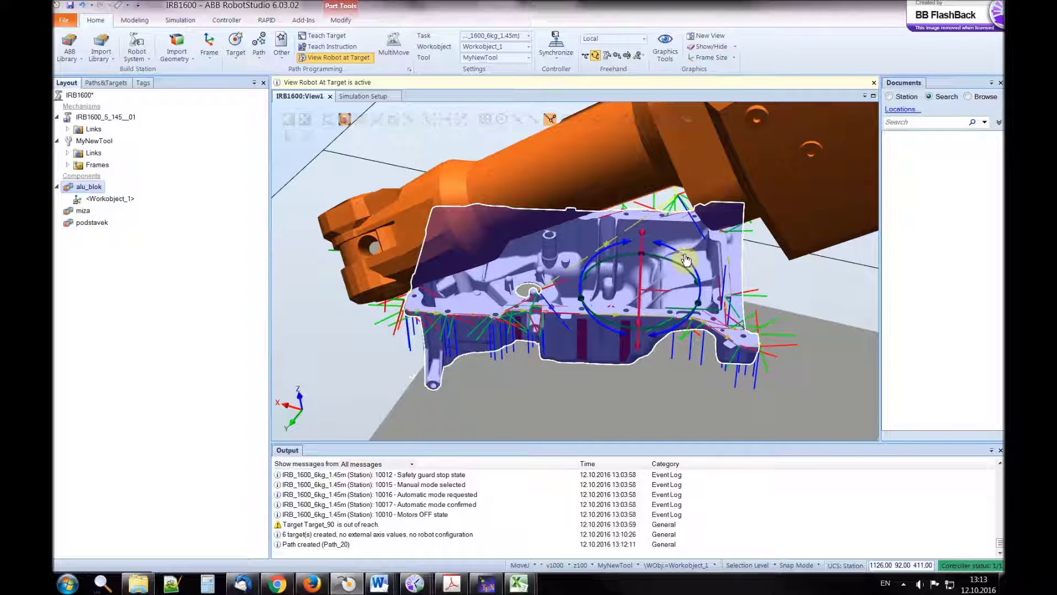
left_click_drag(686, 260, 694, 272)
left_click_drag(661, 368, 674, 295, "ctrl+shift")
left_click_drag(632, 177, 638, 224)
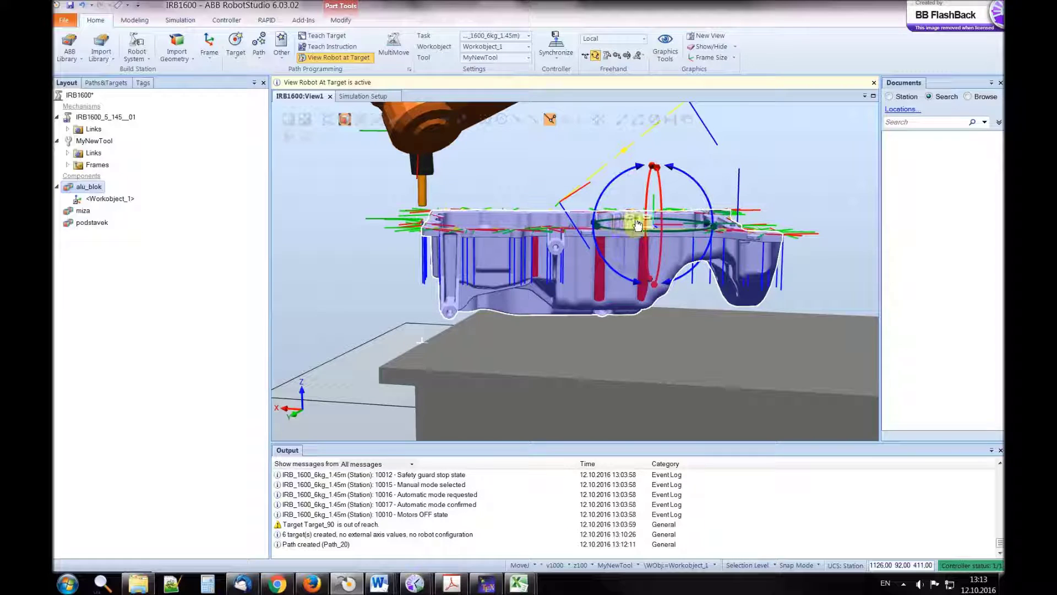
left_click_drag(629, 329, 607, 362, "ctrl+shift")
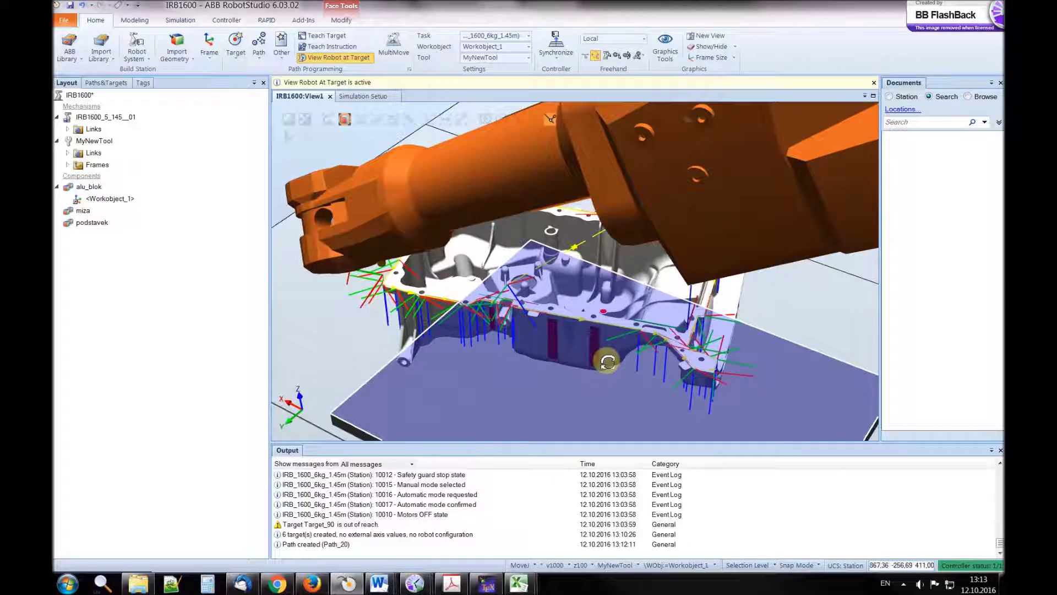
Expand Path_20 and review its MoveL instructions and the targets listed under Workobject_1
left_click(106, 83)
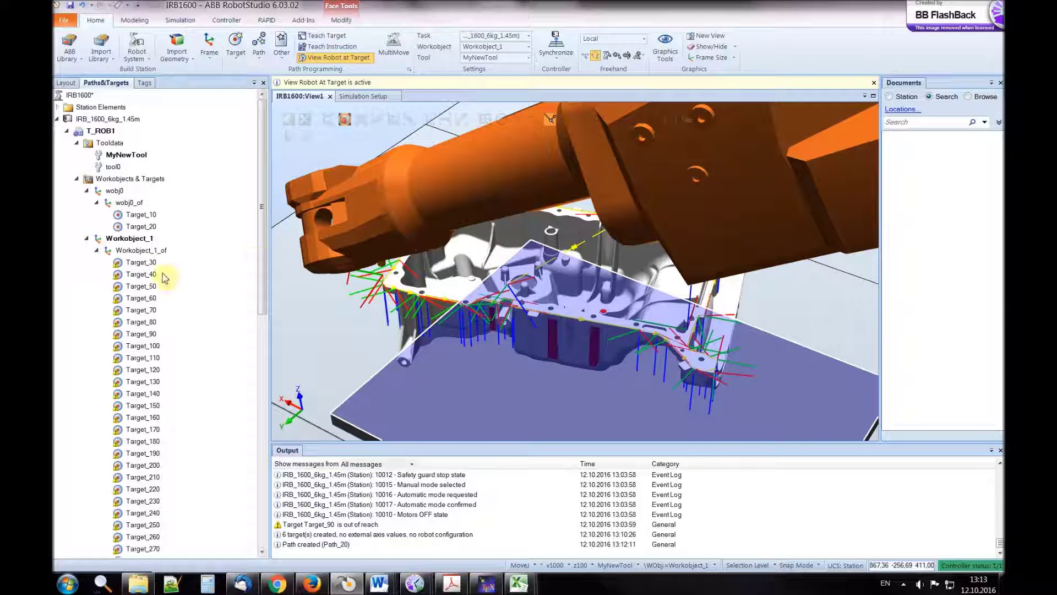
left_click_drag(262, 270, 262, 506)
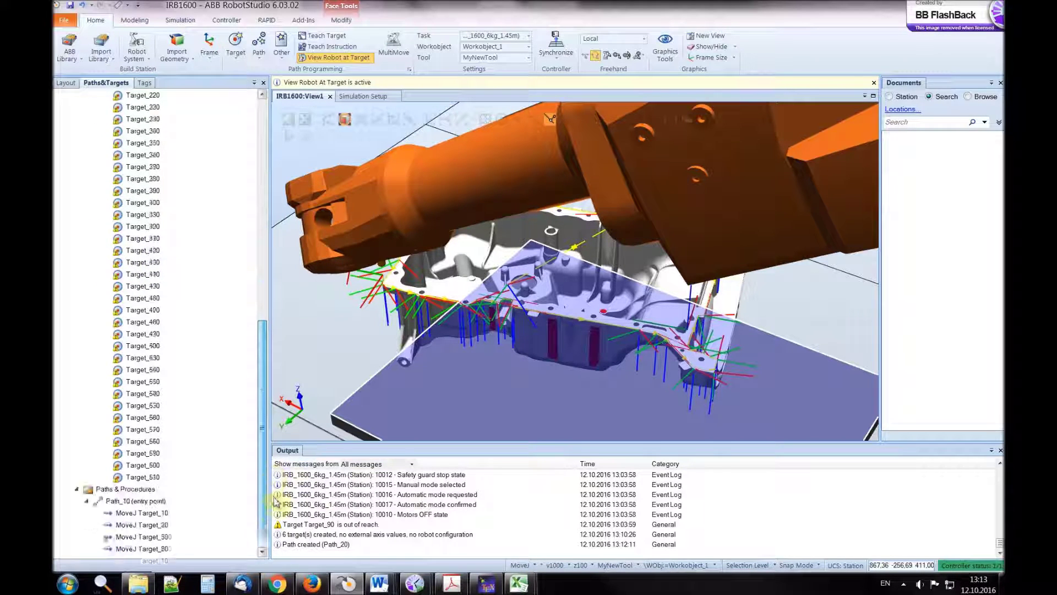
left_click(87, 548)
left_click_drag(262, 290, 262, 373)
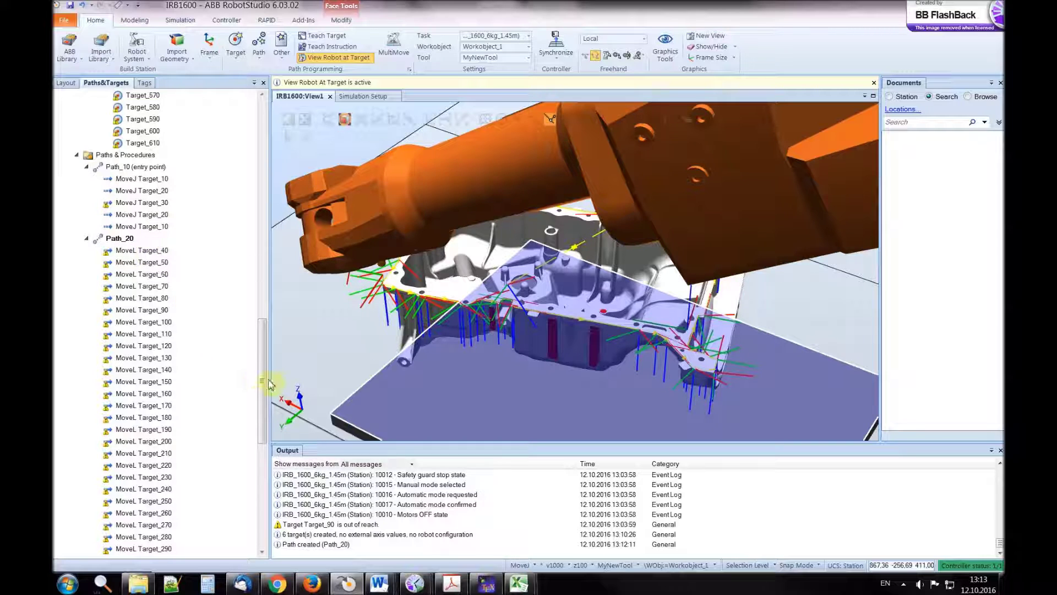
left_click_drag(264, 388, 263, 175)
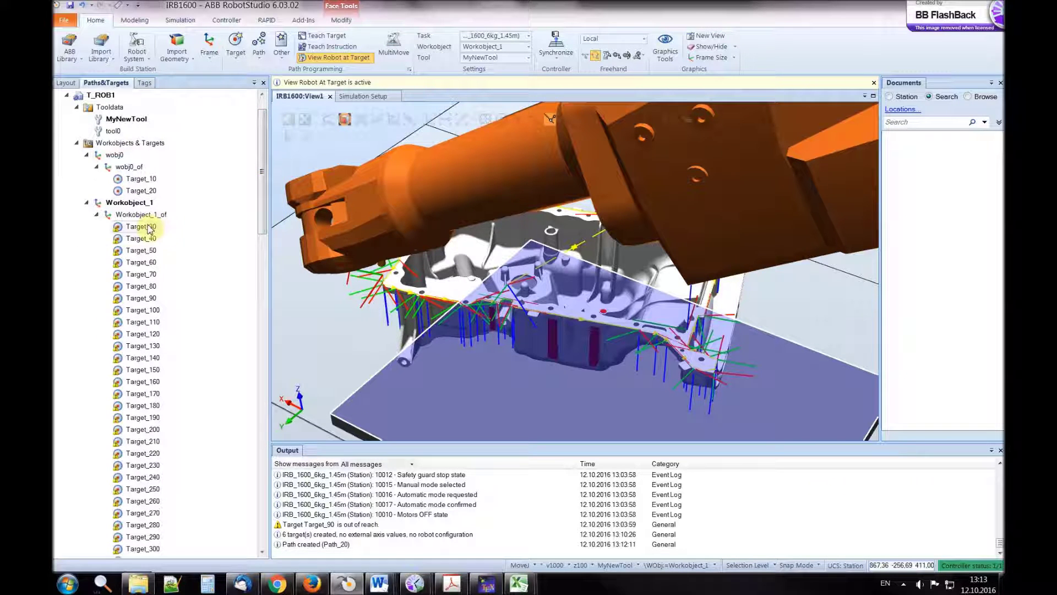
View the robot at Target_80, Target_40 and Target_30 to compare the tool orientations along the housing
left_click(139, 288)
left_click_drag(436, 400, 486, 382, "ctrl+shift")
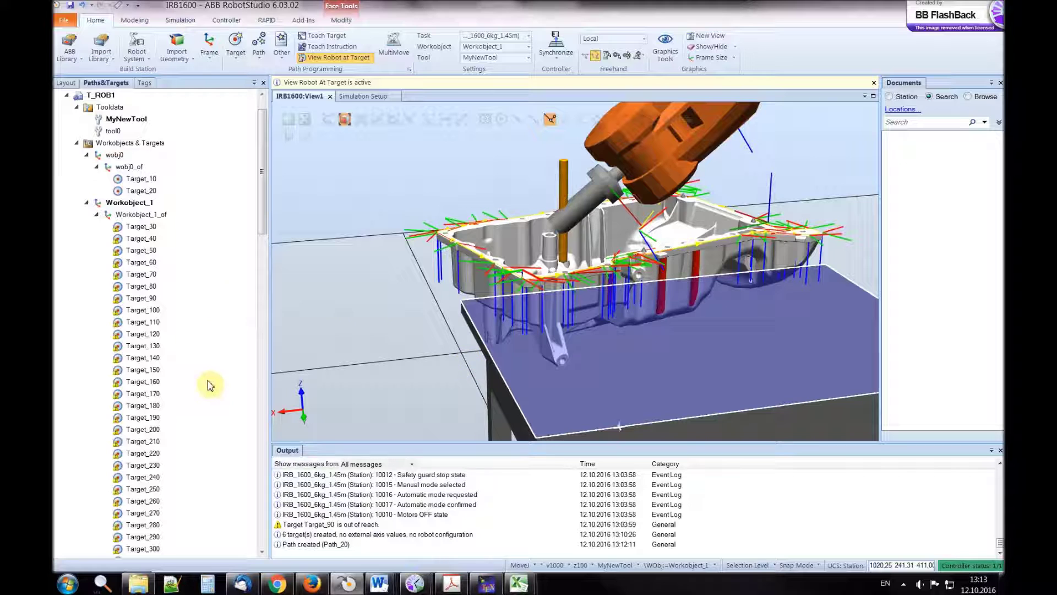
left_click(138, 289)
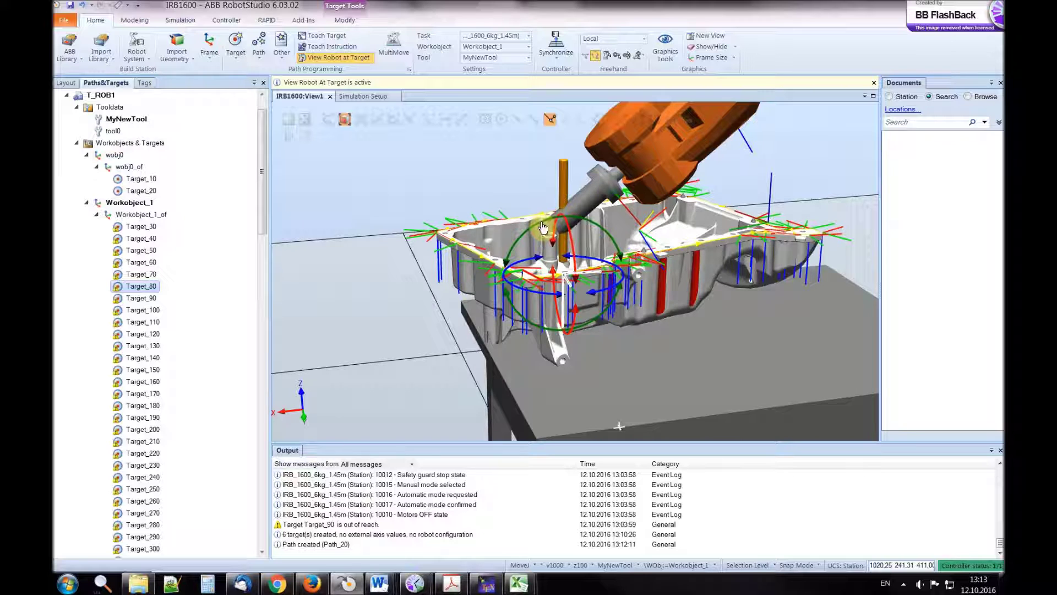
left_click_drag(542, 227, 684, 335)
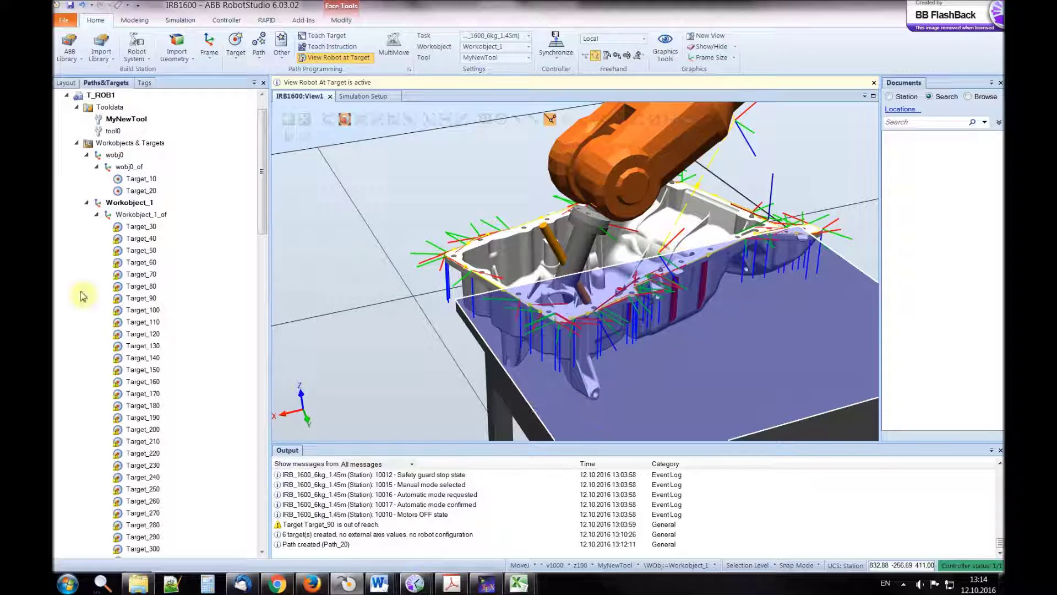
left_click(141, 240)
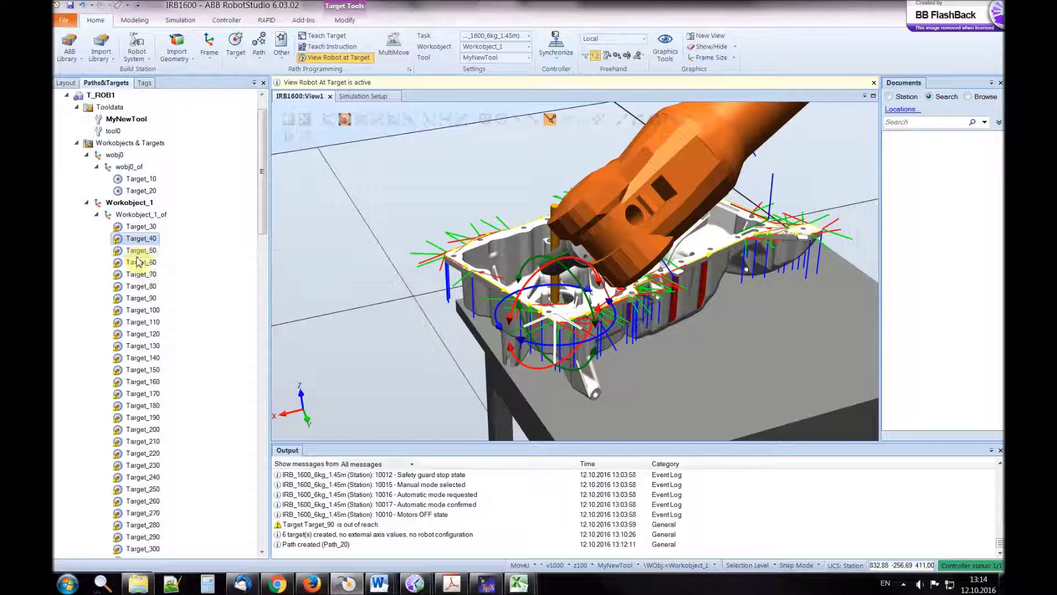
left_click(144, 228)
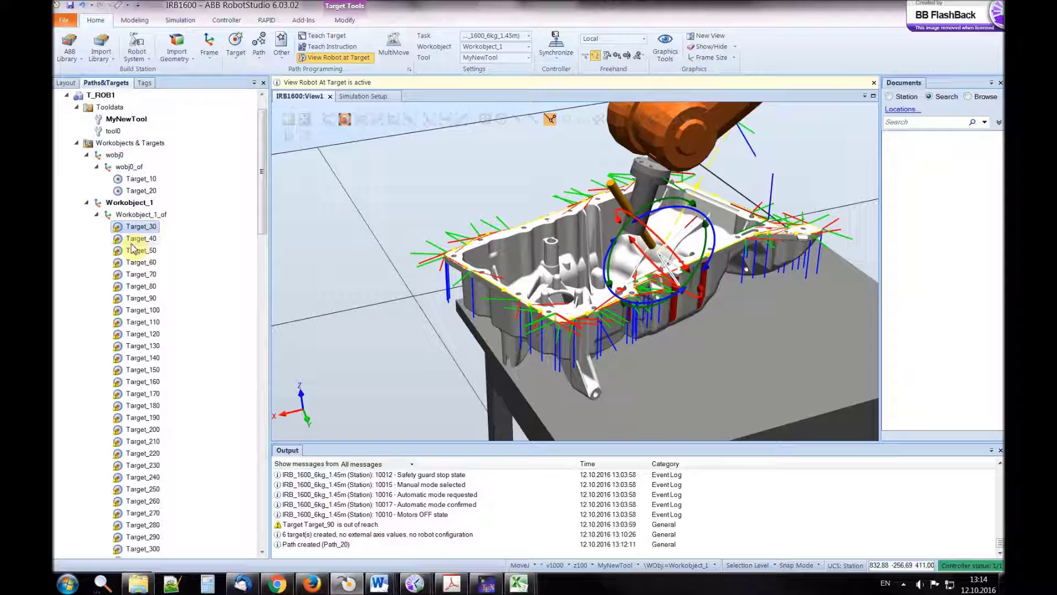
left_click(132, 240)
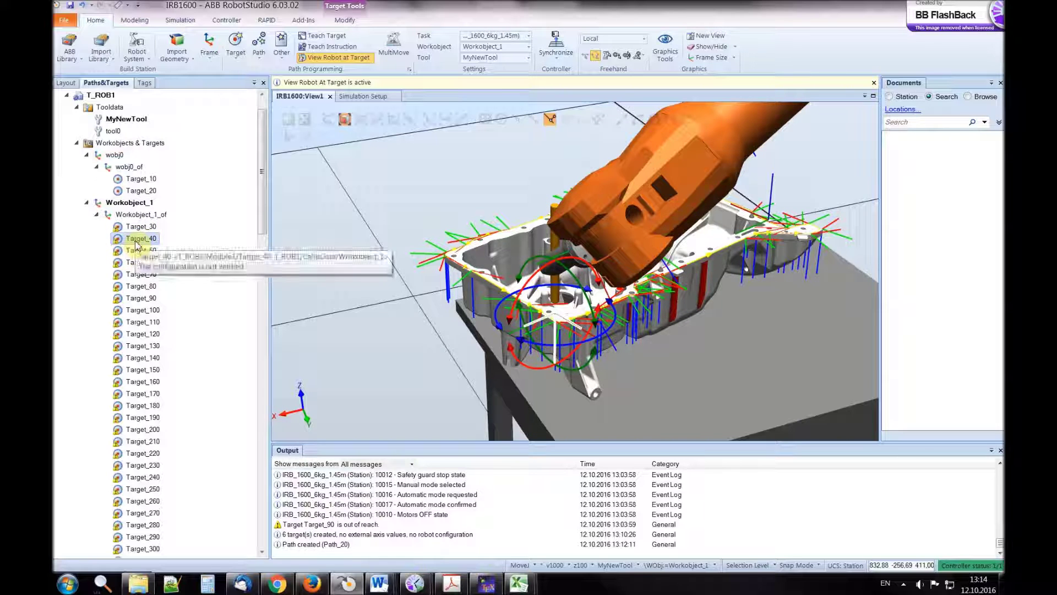
Rotate Target_40 about its local X axis in increments of 5 degrees
right_click(137, 244)
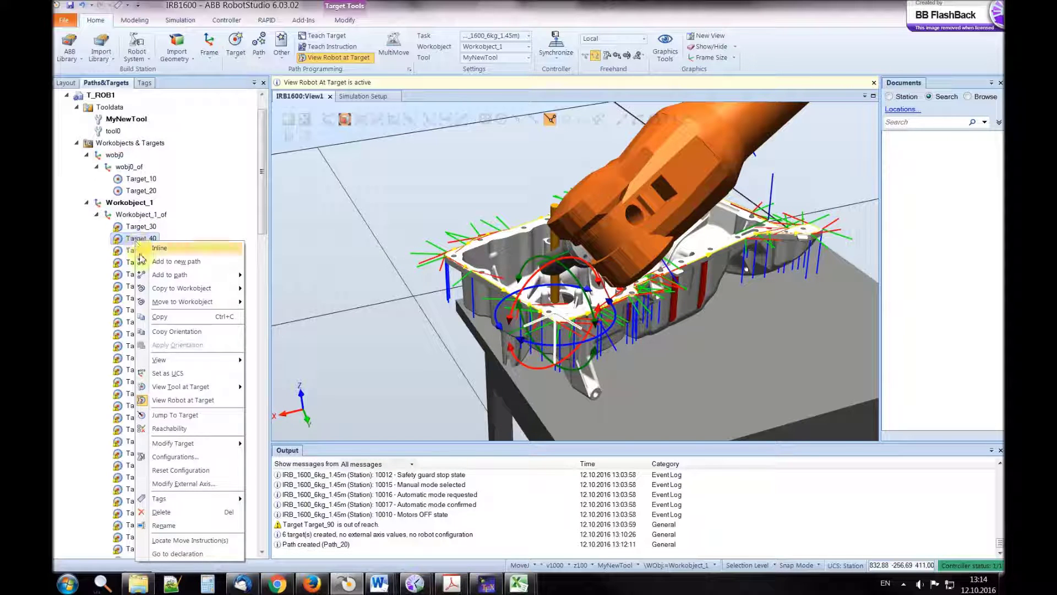
mouse_move(190, 445)
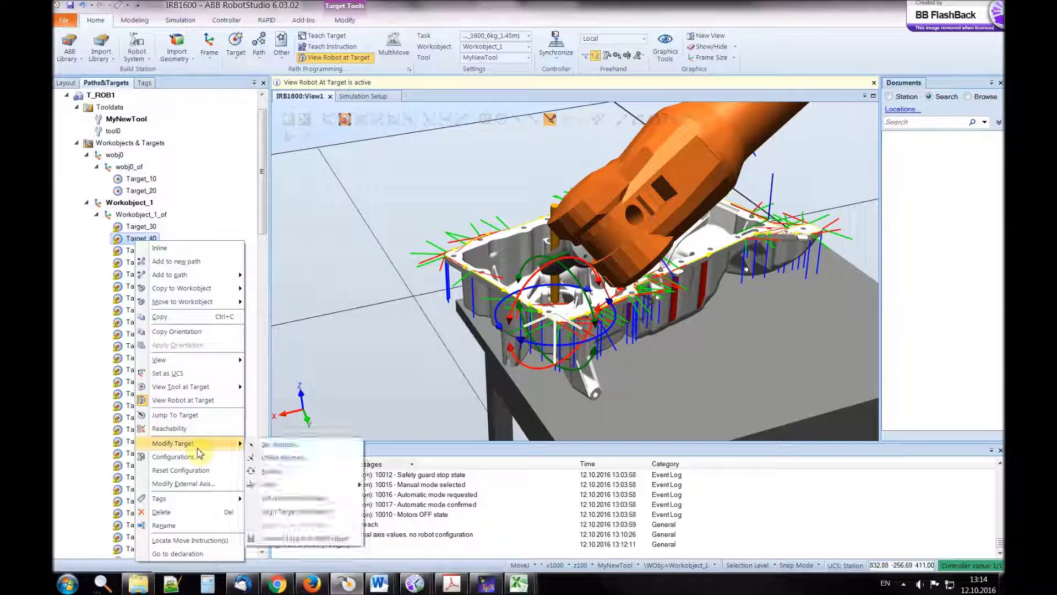
left_click(270, 473)
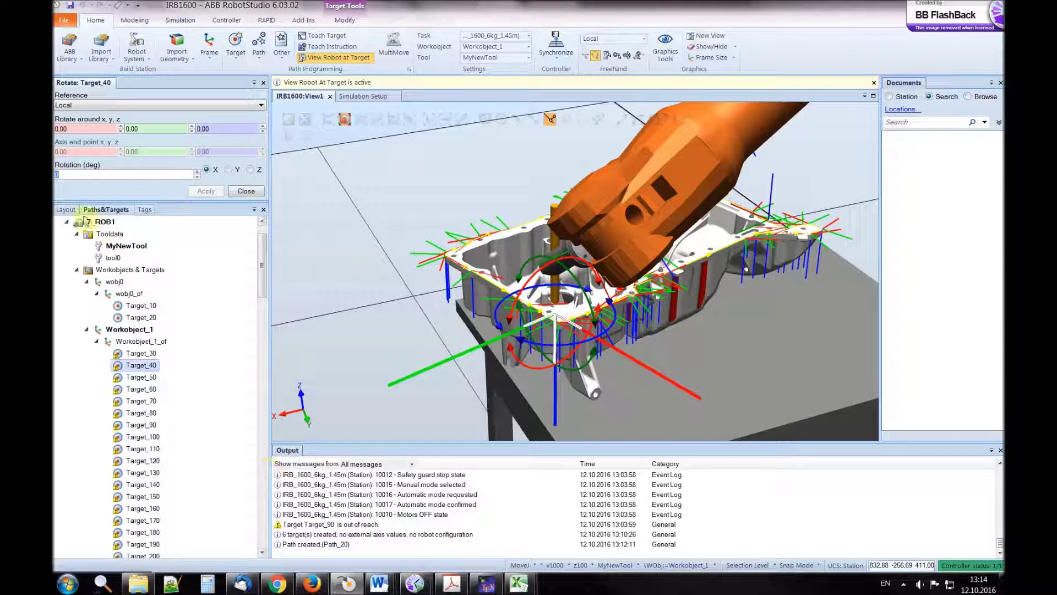
type("5")
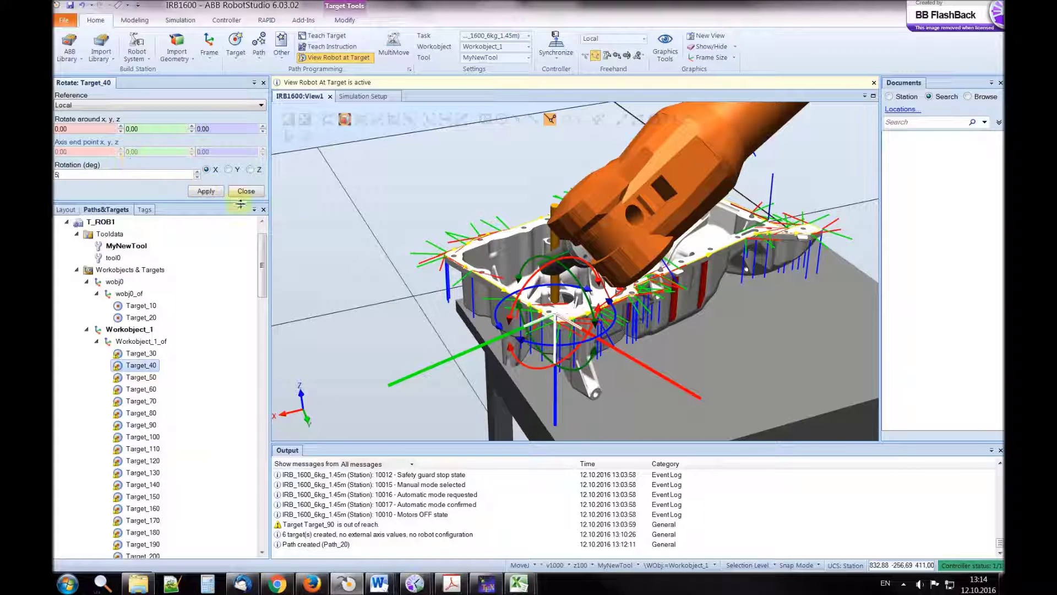
left_click(206, 192)
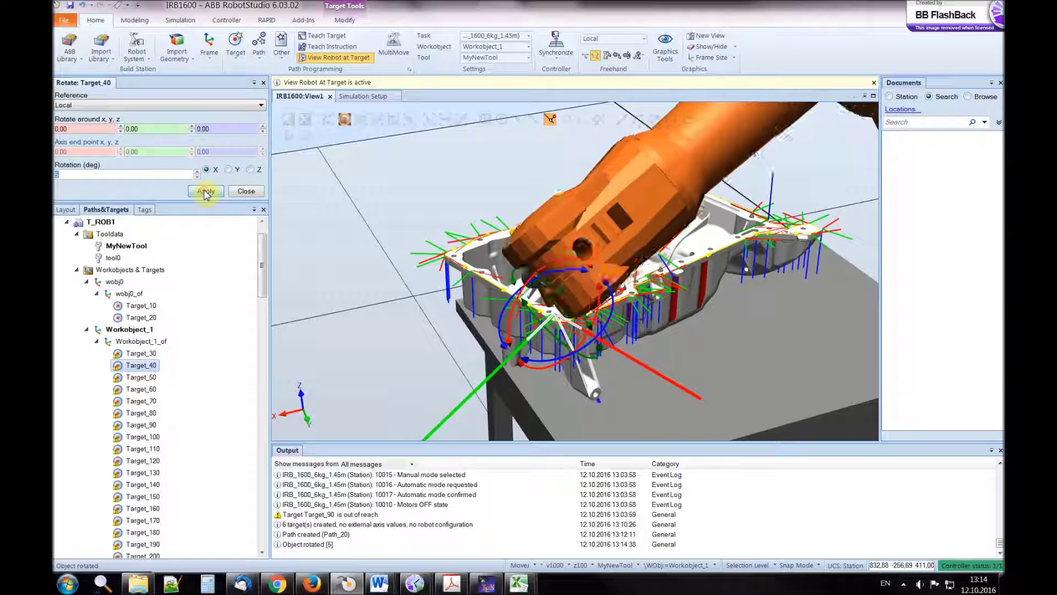
Rotate Target_40 about its local Z axis in repeated -5 degree increments until the robot wrist is turned around
left_click(206, 192)
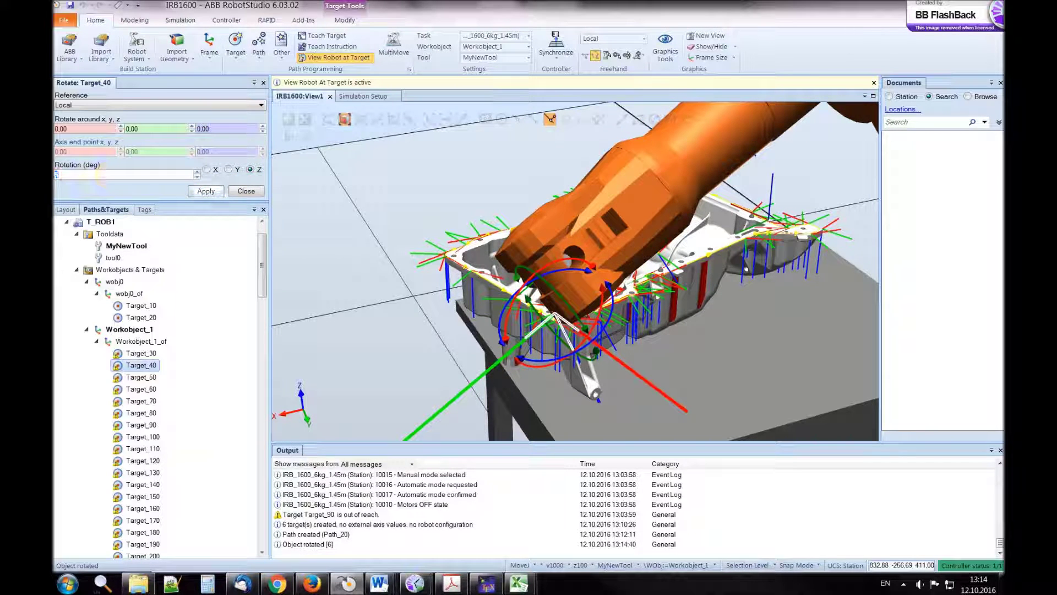
left_click(205, 191)
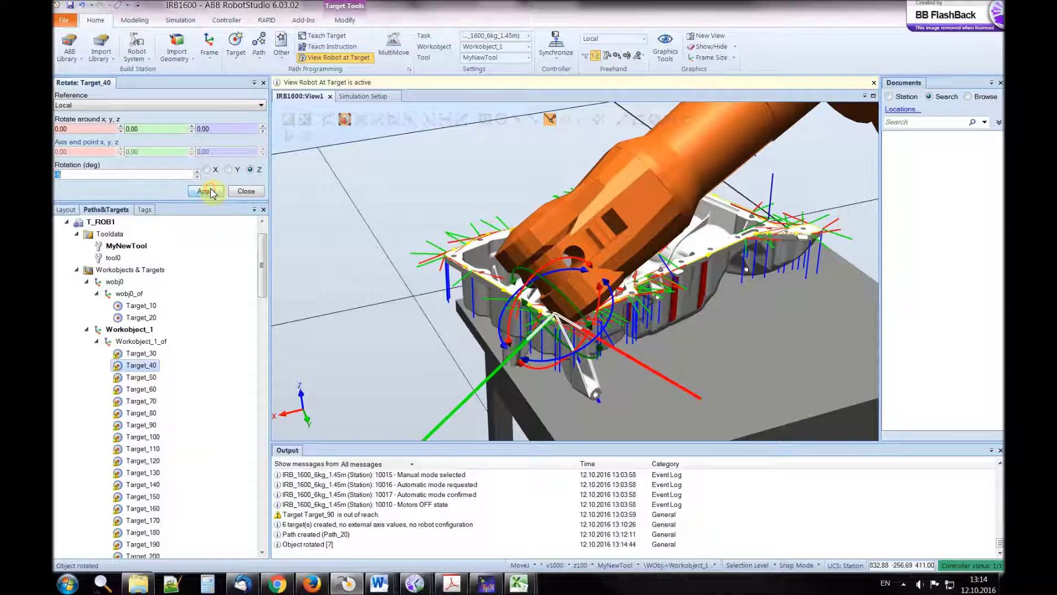
left_click(205, 191)
left_click(205, 191)
left_click(205, 191)
left_click(204, 191)
left_click(204, 191)
left_click(205, 191)
left_click(205, 191)
left_click(205, 191)
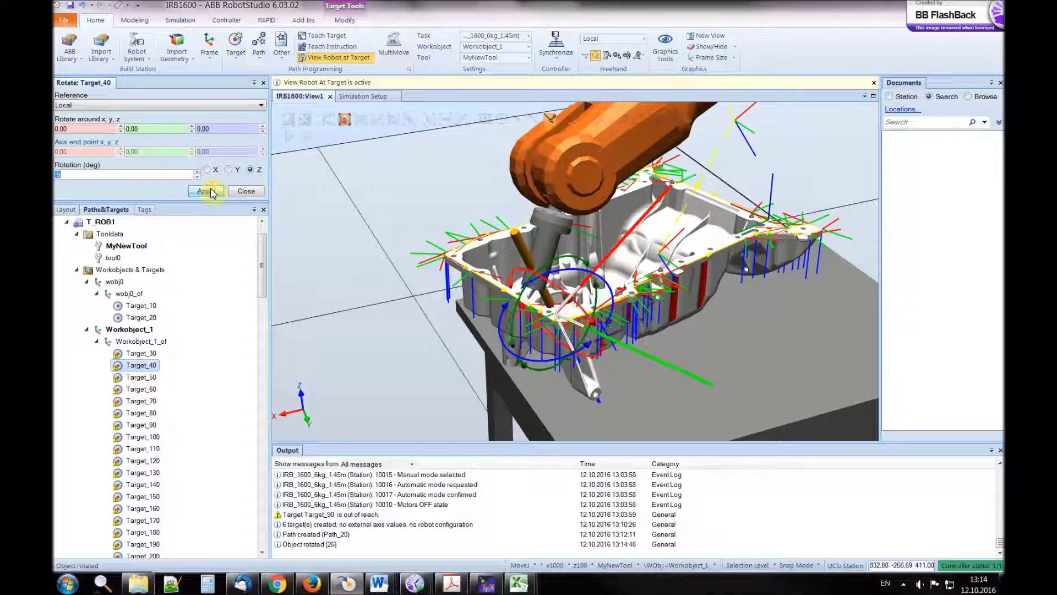
Jump the robot to Target_40 and assign it configuration Cfg1 (0,0,-1,0)
left_click(795, 345)
mouse_move(795, 345)
left_mouse_down("ctrl+shift")
mouse_move(760, 333)
mouse_move(779, 339)
left_mouse_up("ctrl+shift")
right_click(779, 340)
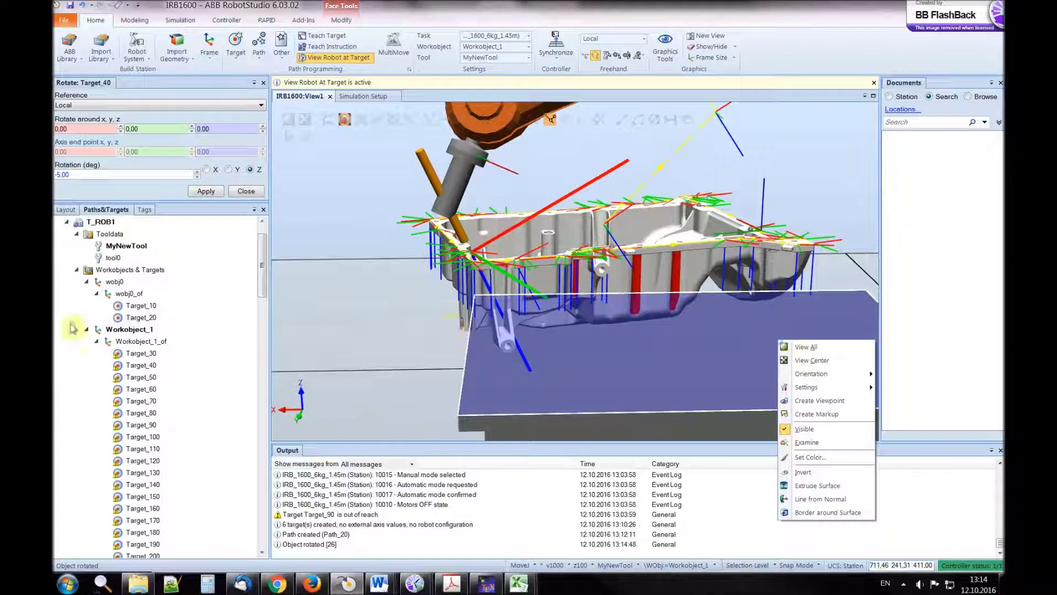
left_click(132, 367)
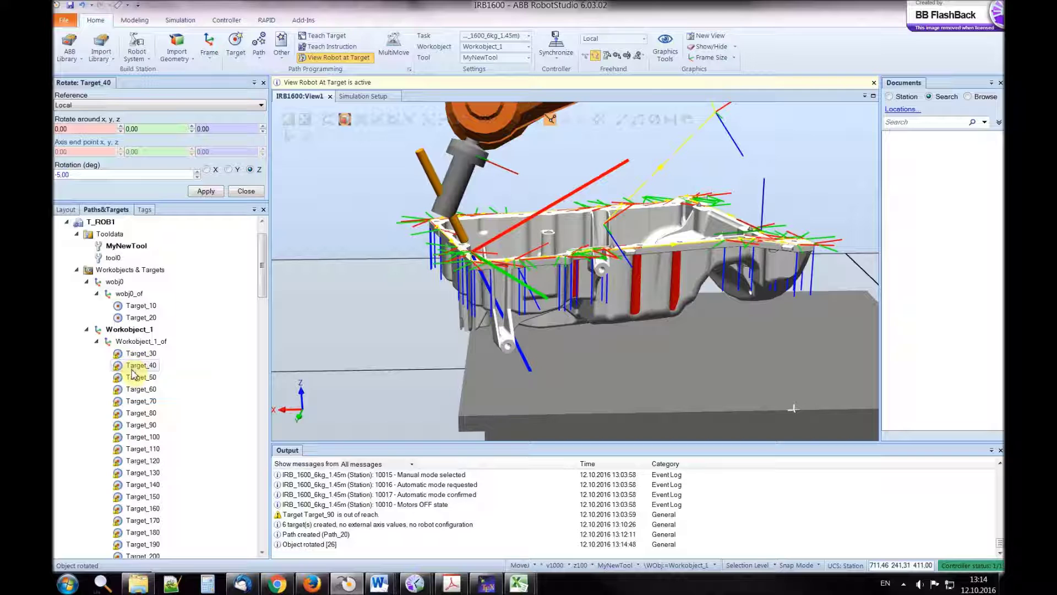
right_click(132, 368)
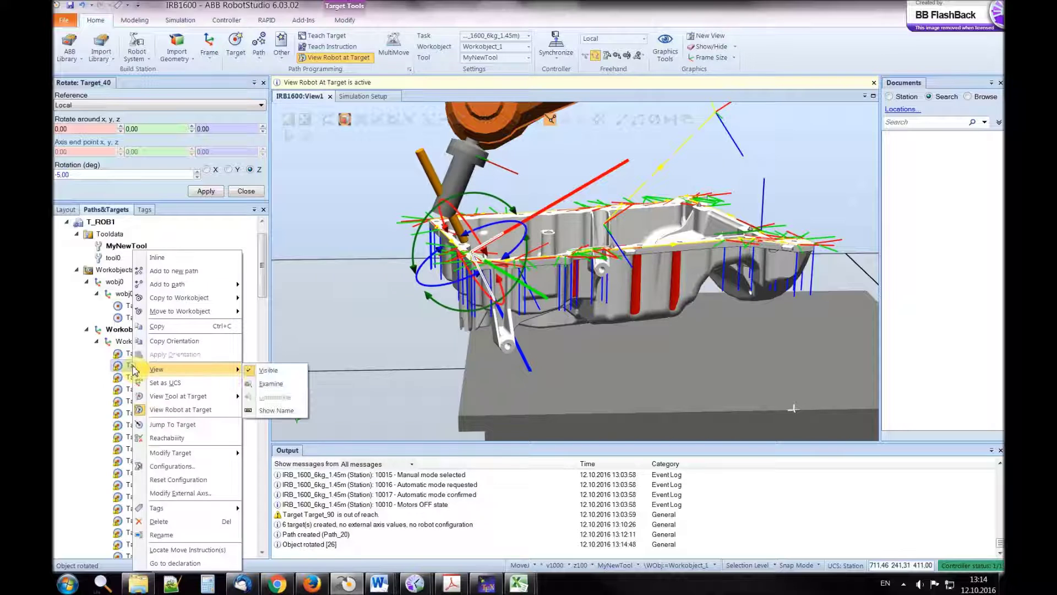
left_click(170, 425)
left_click(117, 50)
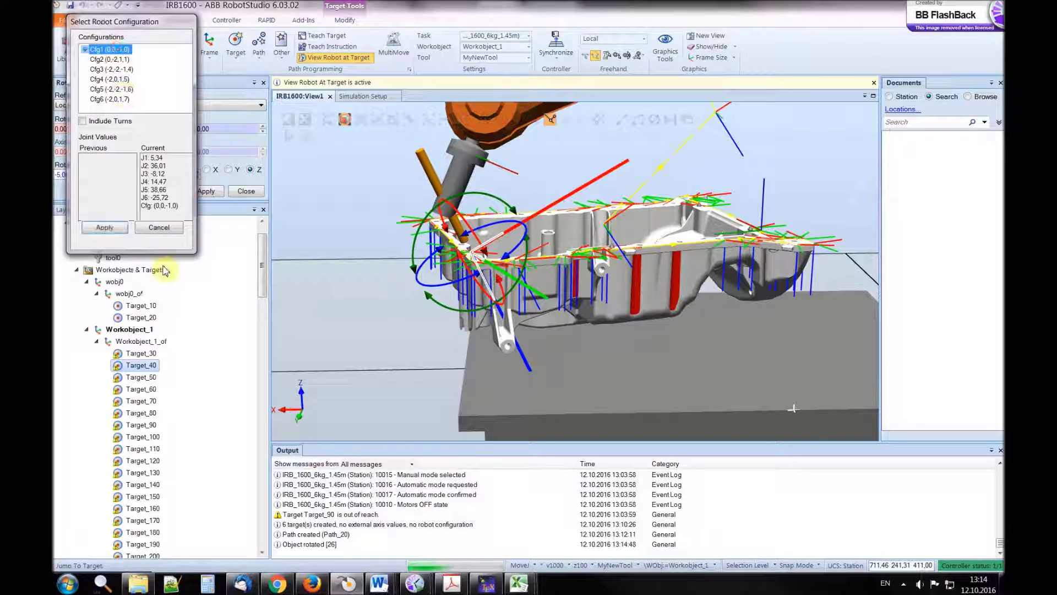
left_click(106, 227)
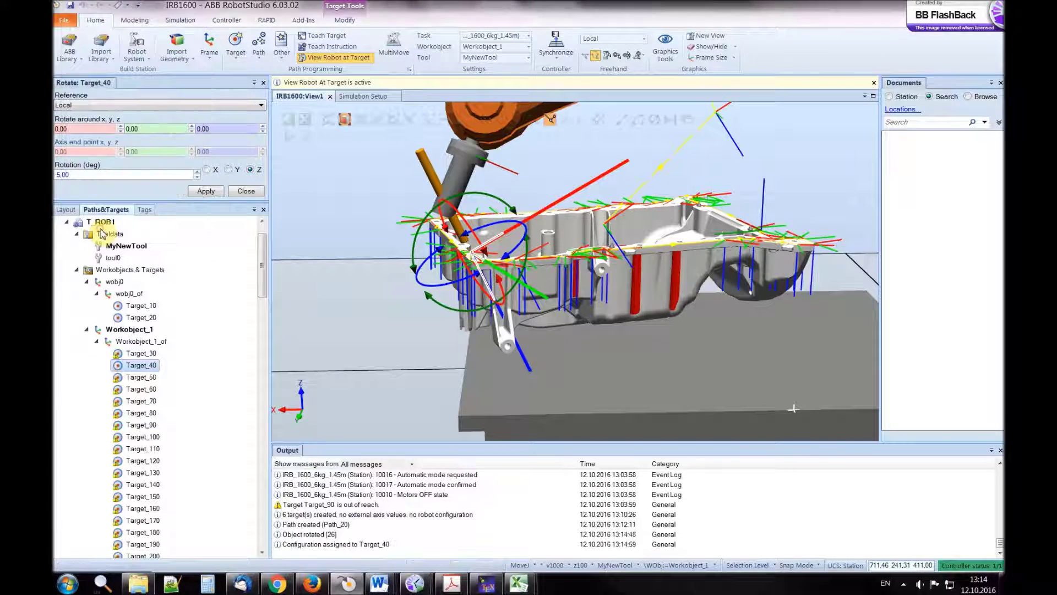
Copy the orientation of Target_40
right_click(123, 368)
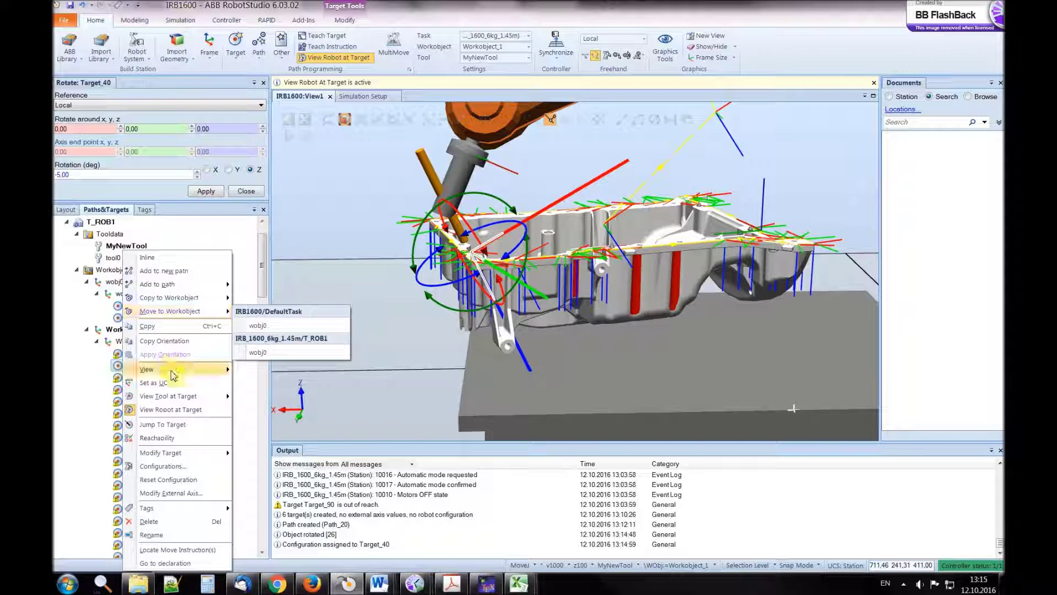
left_click(163, 394)
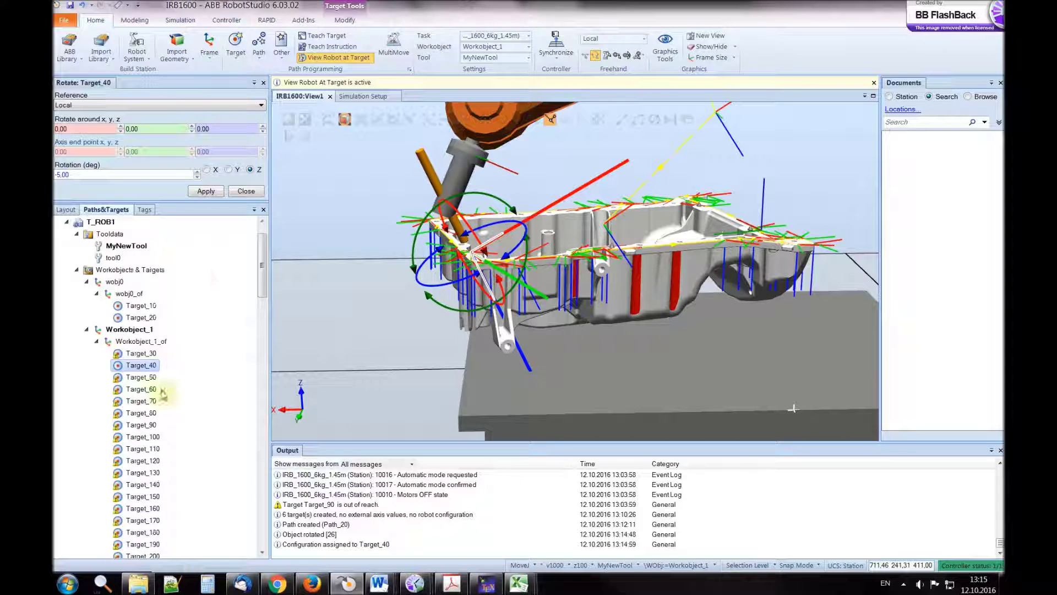
right_click(133, 367)
mouse_move(133, 368)
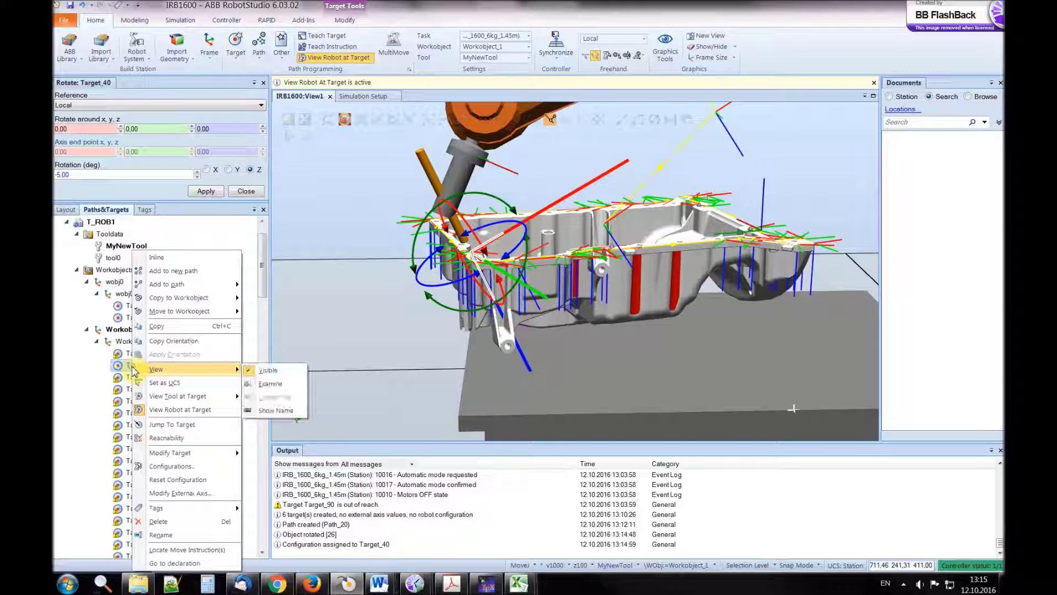
left_click(182, 341)
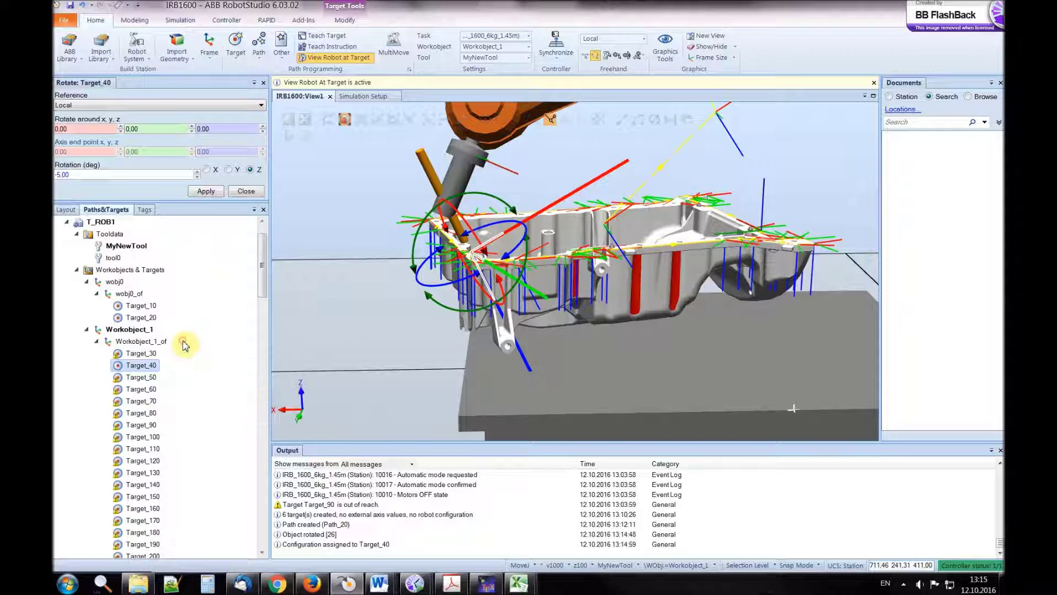
Apply the copied orientation to all targets from Target_30 through Target_610 in Workobject_1
left_click(143, 355)
scroll(156, 396, "down", 4)
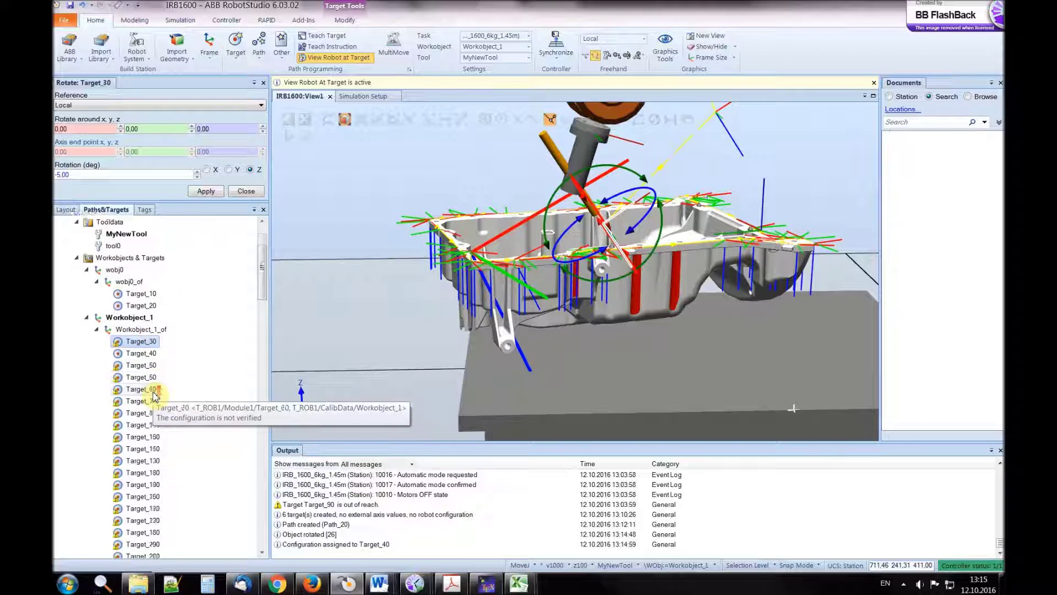
scroll(156, 396, "down", 12)
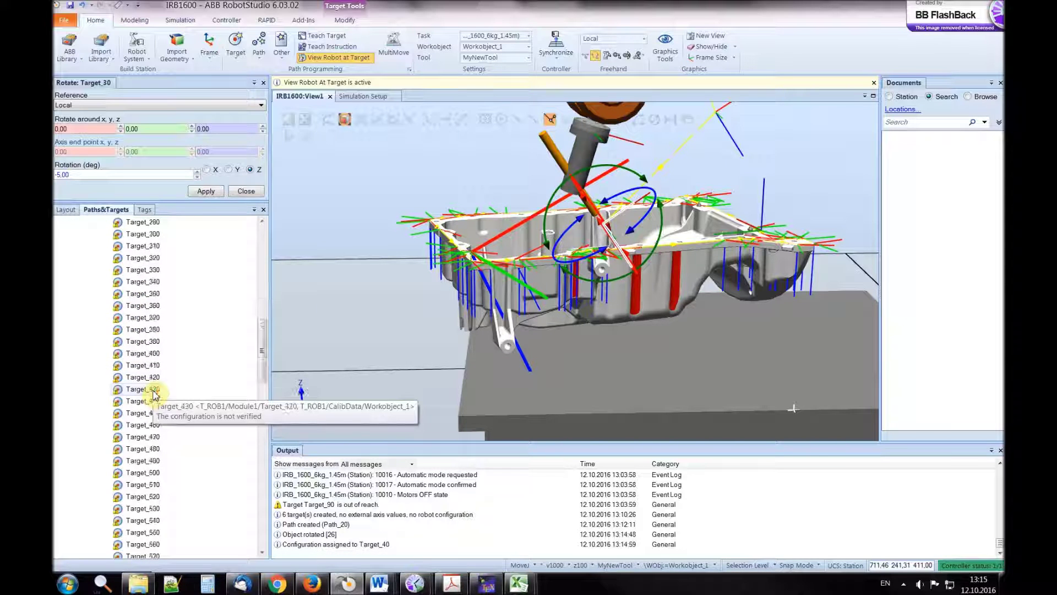
left_click(119, 447, "shift")
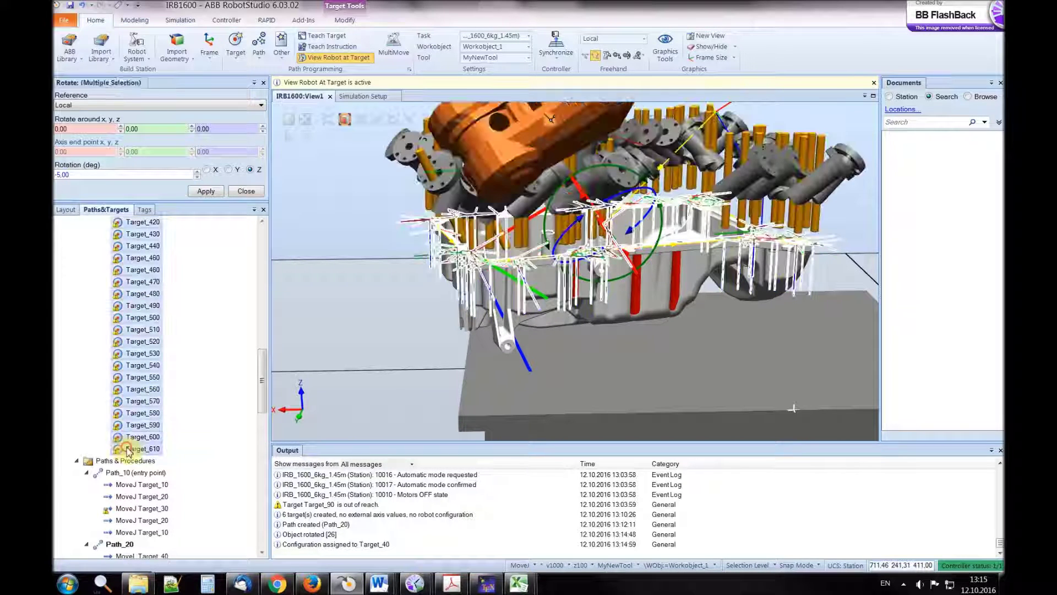
right_click(153, 354)
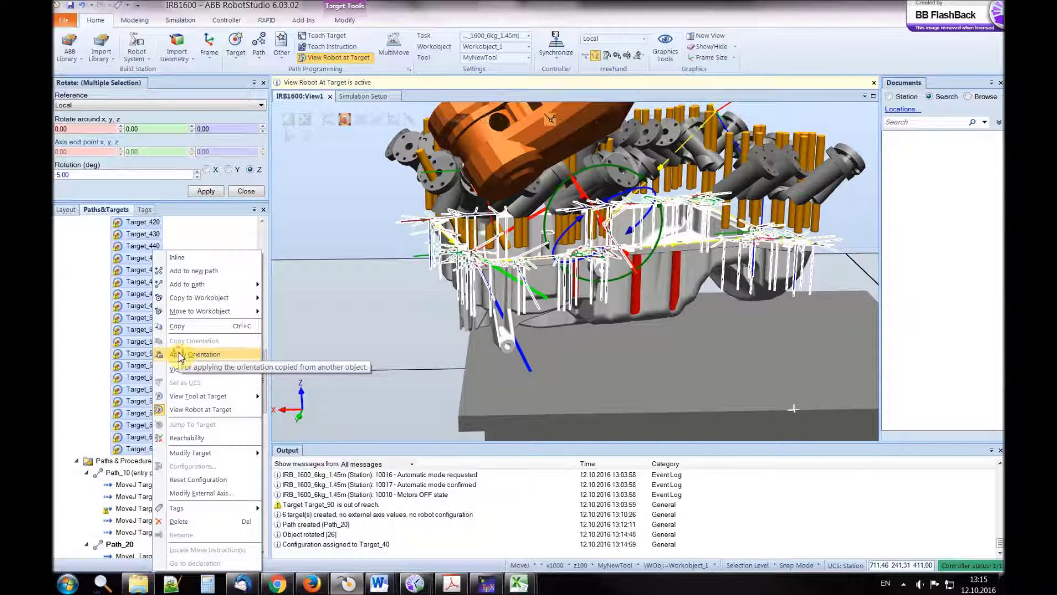
left_click(179, 355)
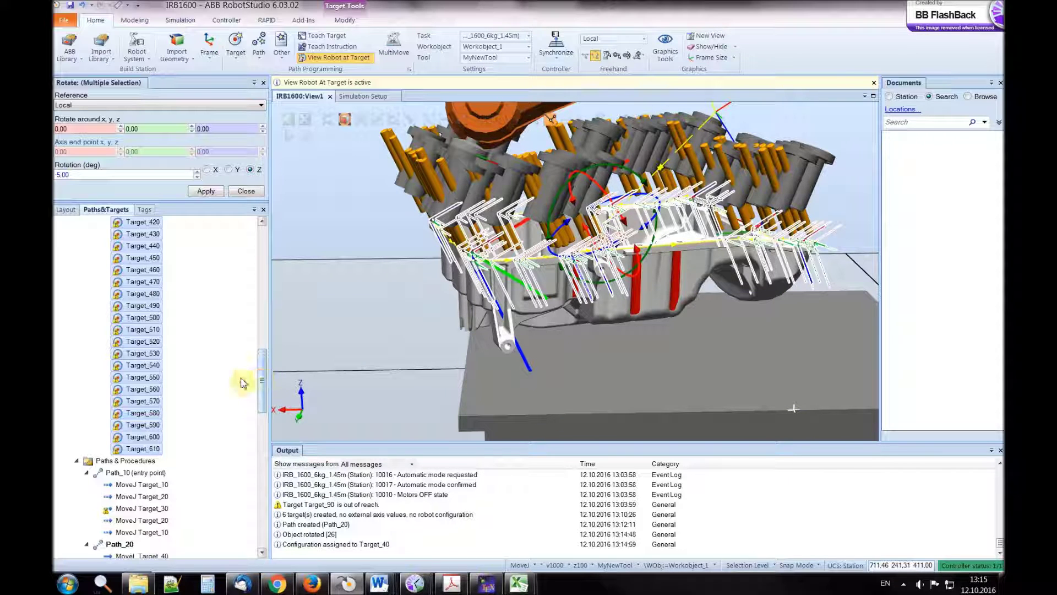
left_click(242, 382)
Jump the robot to Target_30 and assign it configuration Cfg1 (0,0,-1,0)
left_click_drag(261, 374, 262, 257)
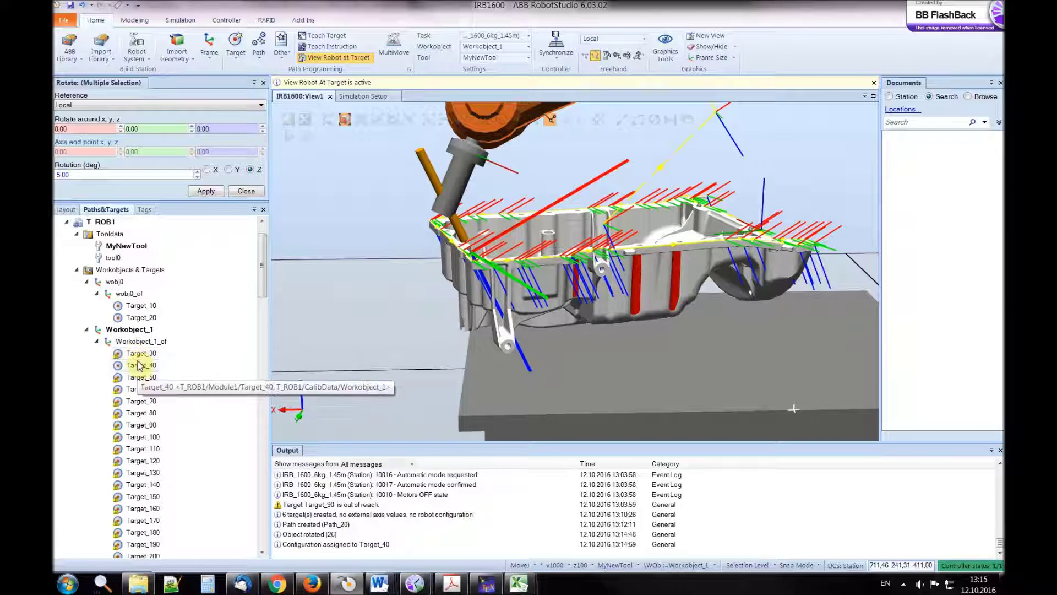
left_click(136, 355)
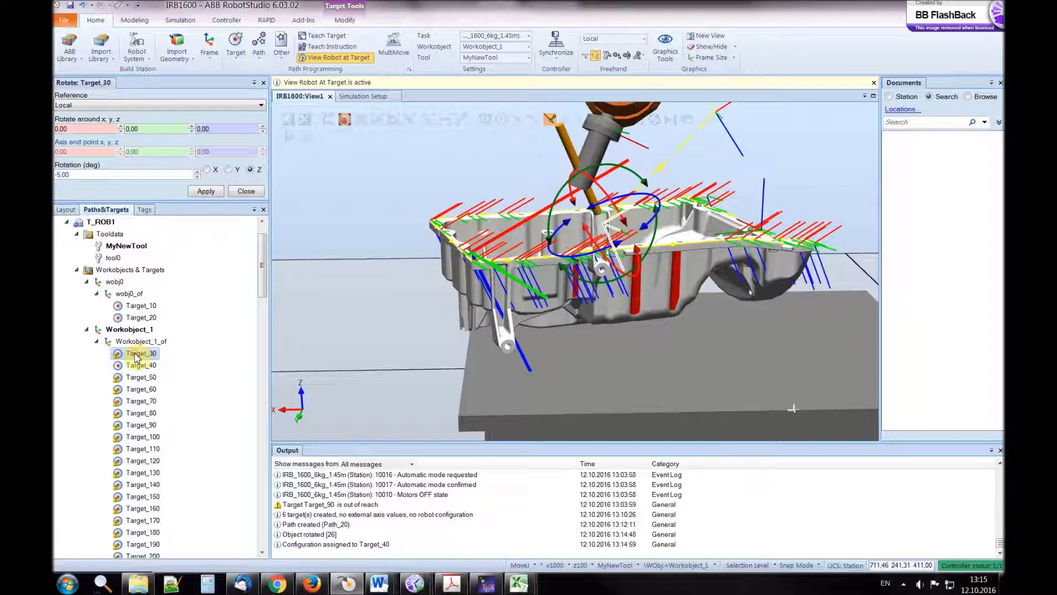
right_click(136, 357)
left_click(172, 427)
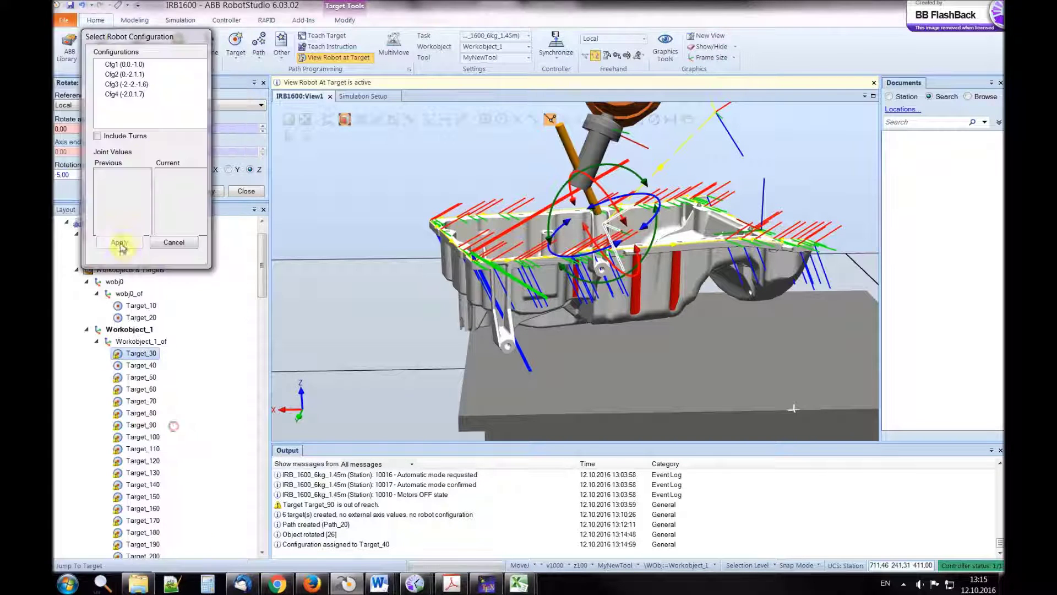
left_click(118, 65)
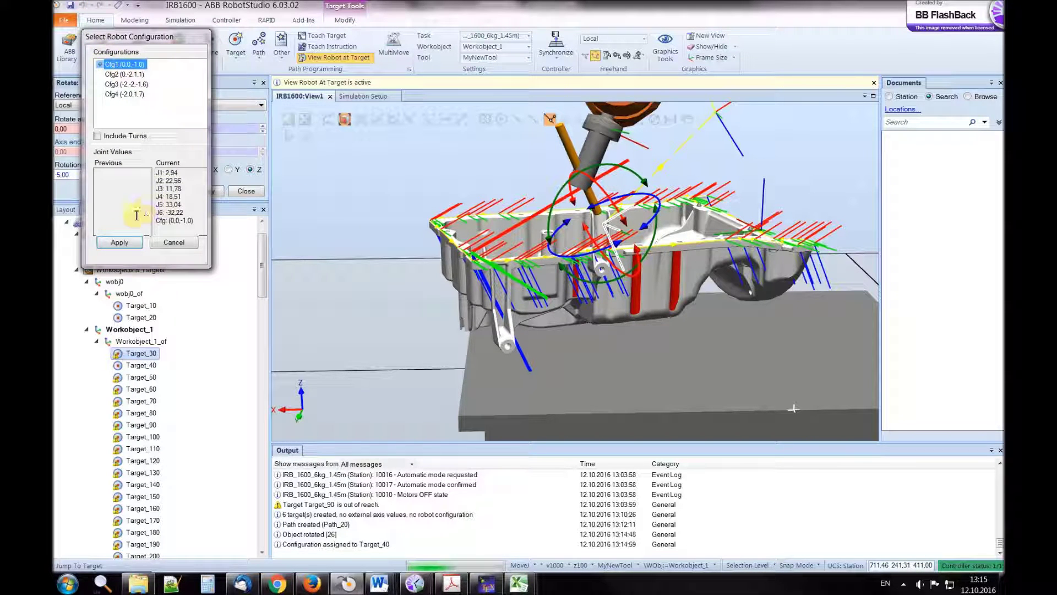
left_click(120, 243)
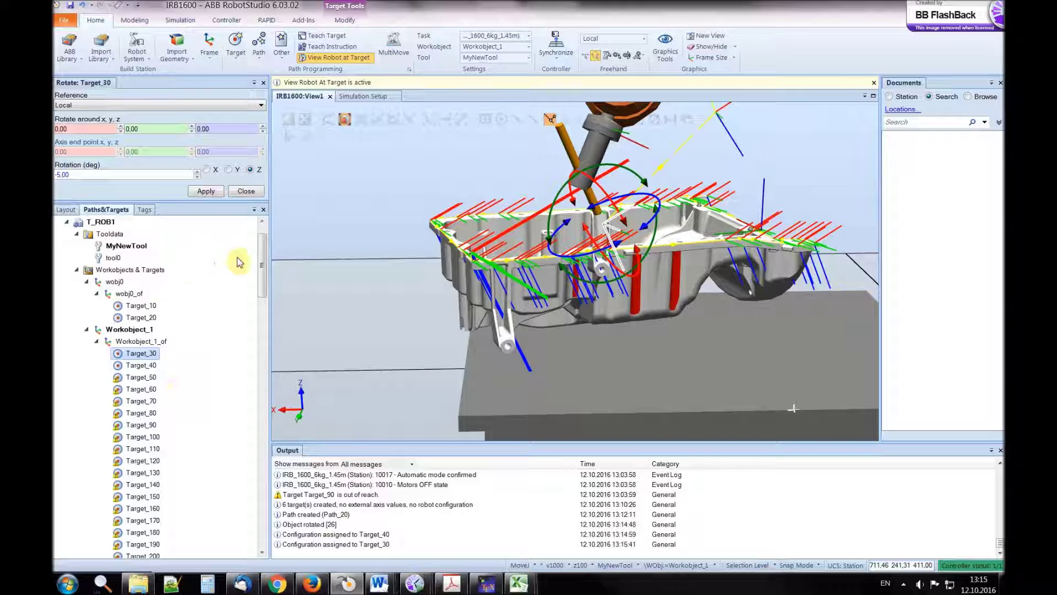
Run Auto Configuration on Path_20 to assign robot configurations to all its move instructions
scroll(160, 391, "down", 6)
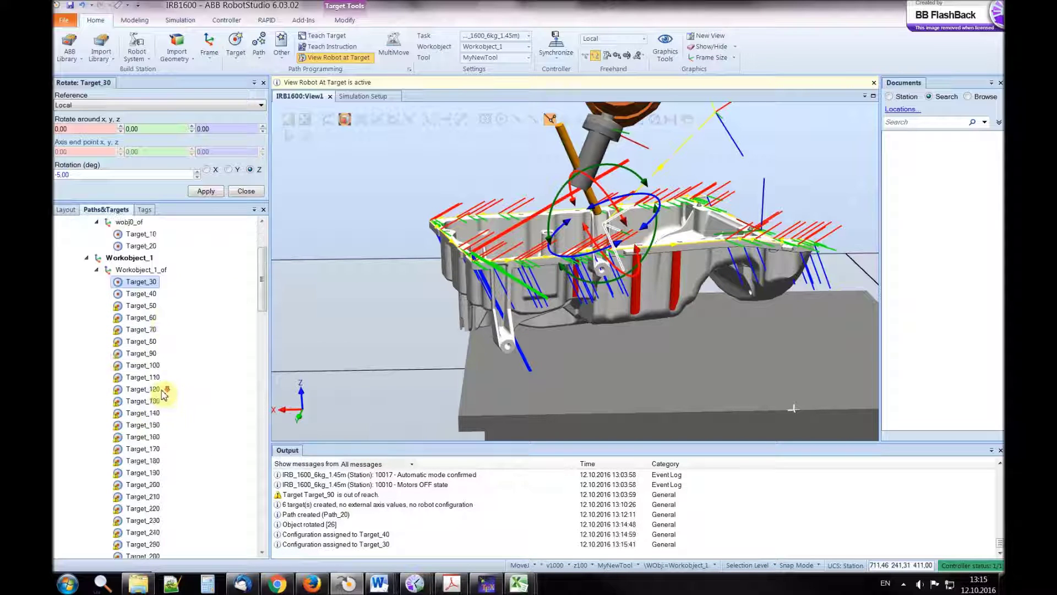
scroll(160, 389, "down", 13)
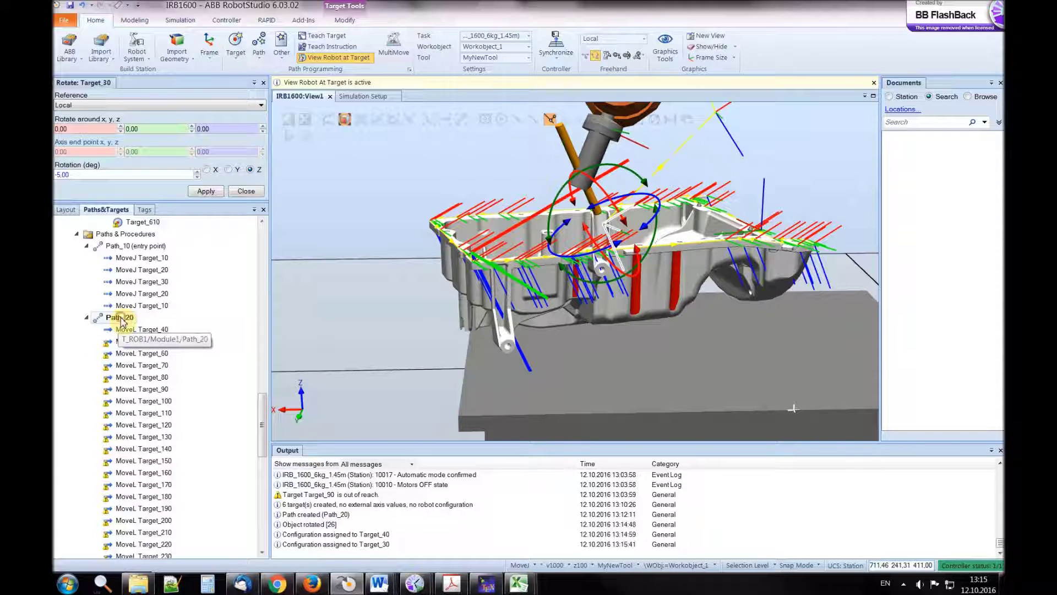
left_click(122, 319)
right_click(122, 321)
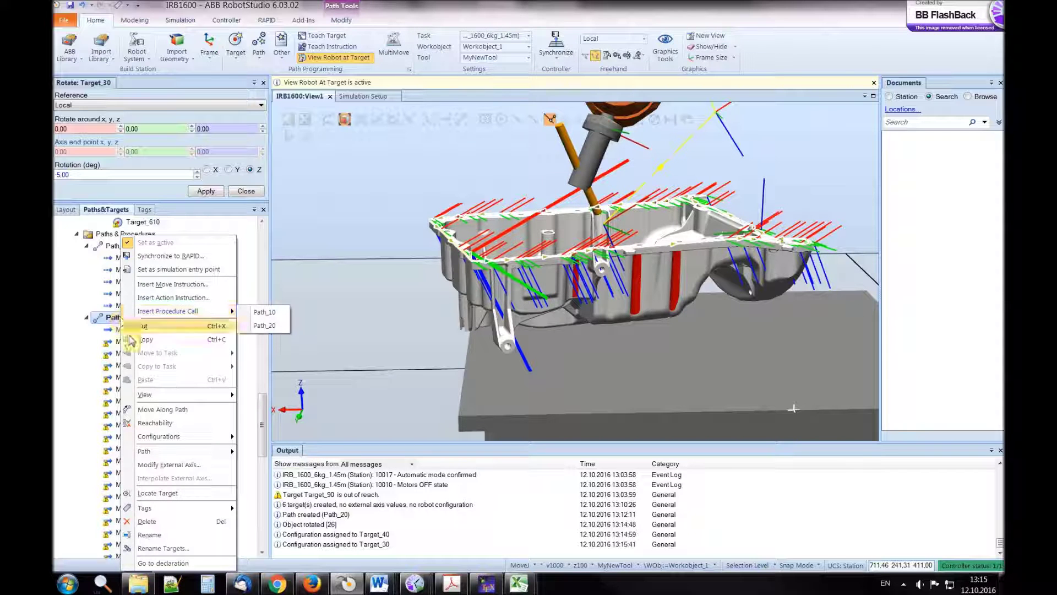
mouse_move(172, 437)
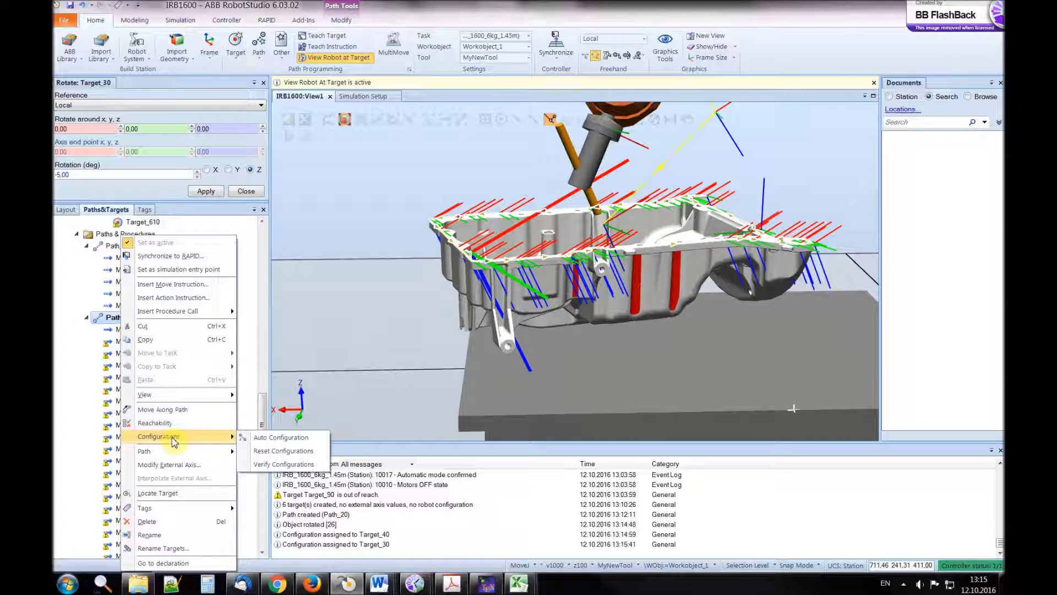
left_click(277, 437)
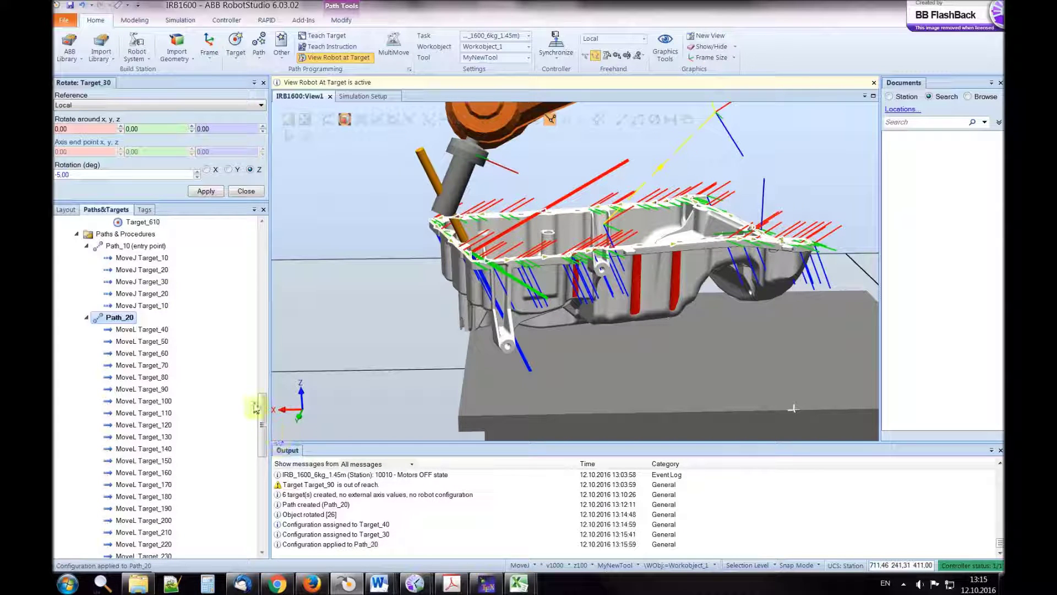
Run the robot along Path_20 with the whole robot and table in view
mouse_move(263, 430)
left_mouse_down()
mouse_move(275, 286)
mouse_move(239, 420)
mouse_move(258, 391)
mouse_move(262, 271)
mouse_move(259, 432)
left_mouse_up()
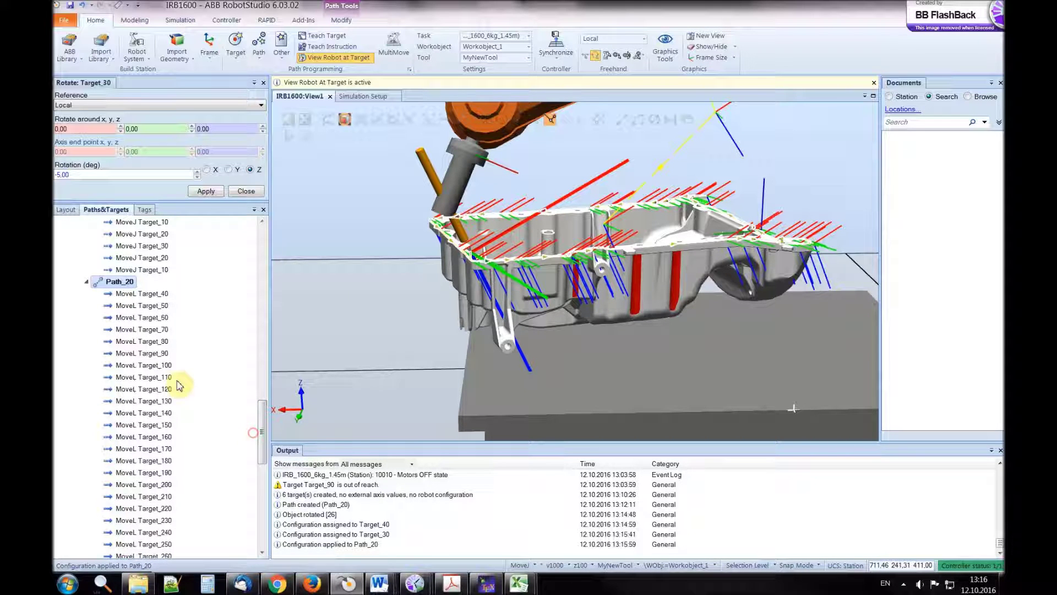
scroll(715, 324, "down", 5)
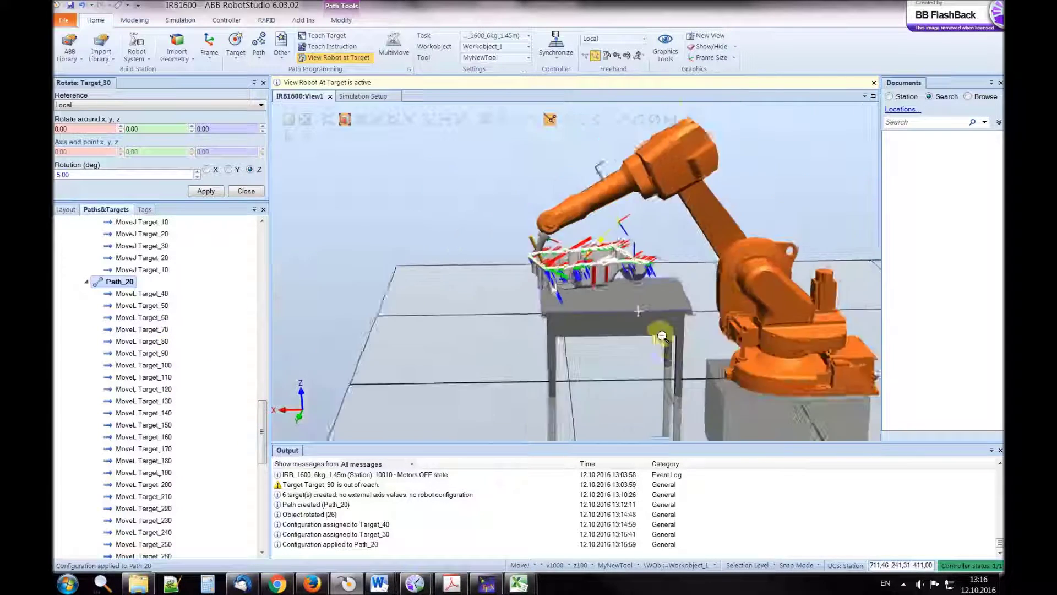
right_click(123, 282)
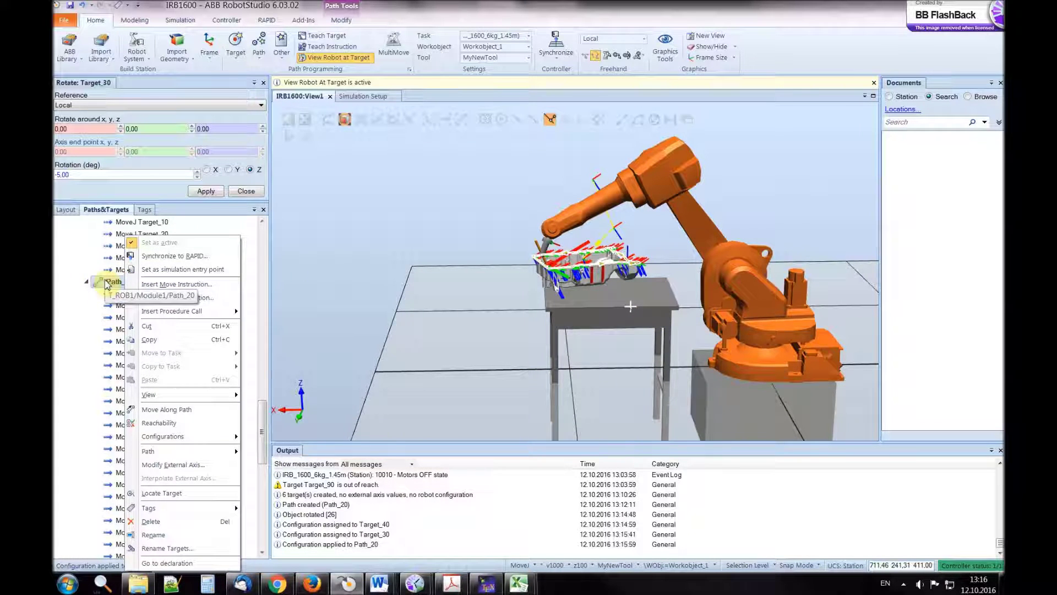
left_click(173, 410)
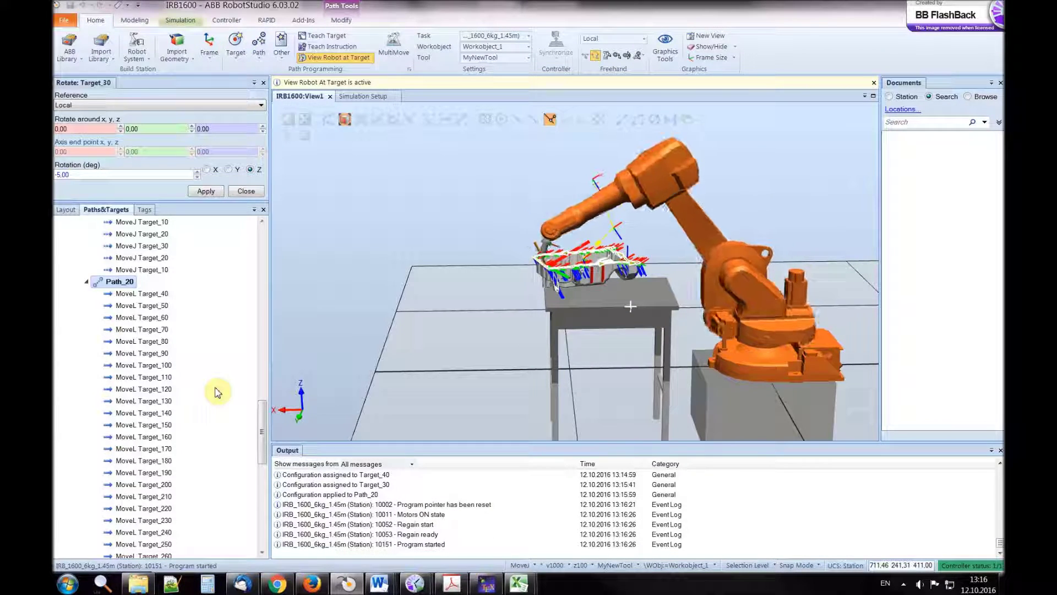
Move all MoveL instructions from Target_40 to Target_610 out of Path_20 into Path_10, directly after MoveJ Target_30
left_click_drag(262, 432, 261, 404)
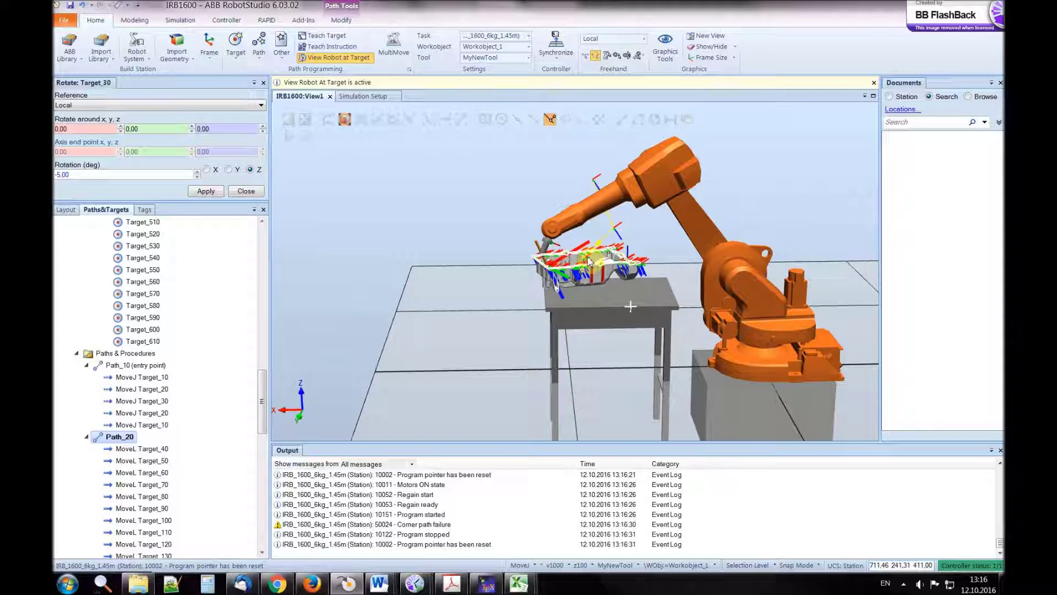
left_click(156, 450)
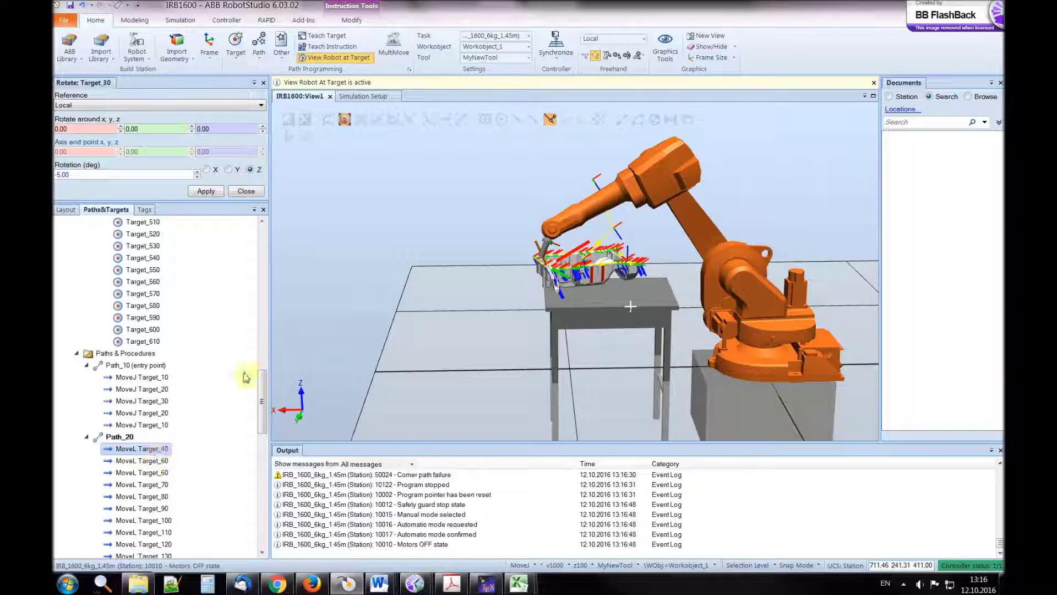
mouse_move(261, 394)
left_mouse_down()
mouse_move(271, 522)
mouse_move(270, 391)
left_mouse_up()
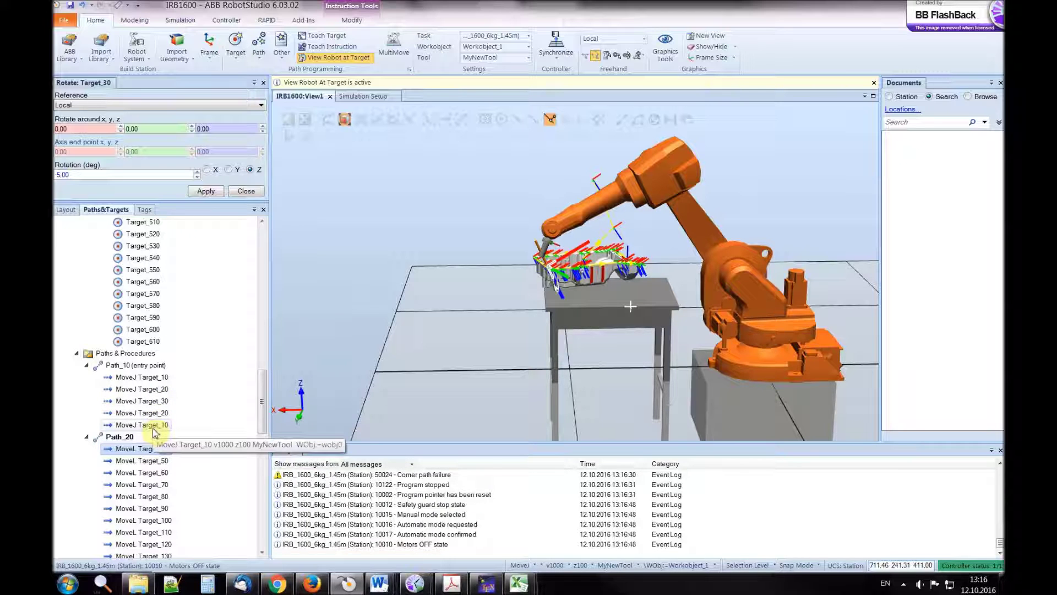
left_click(148, 379)
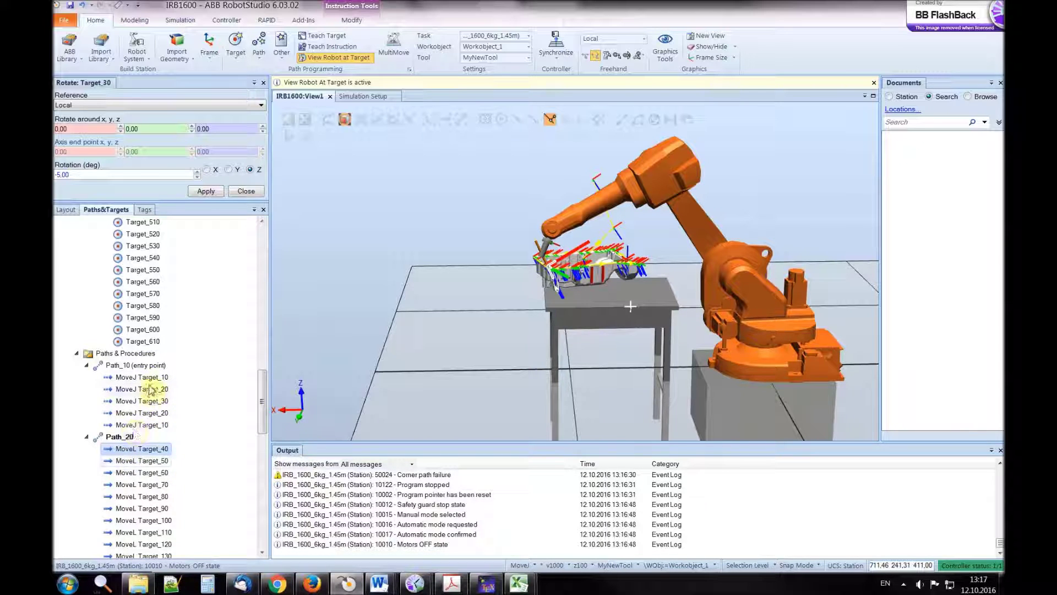
left_click(141, 449)
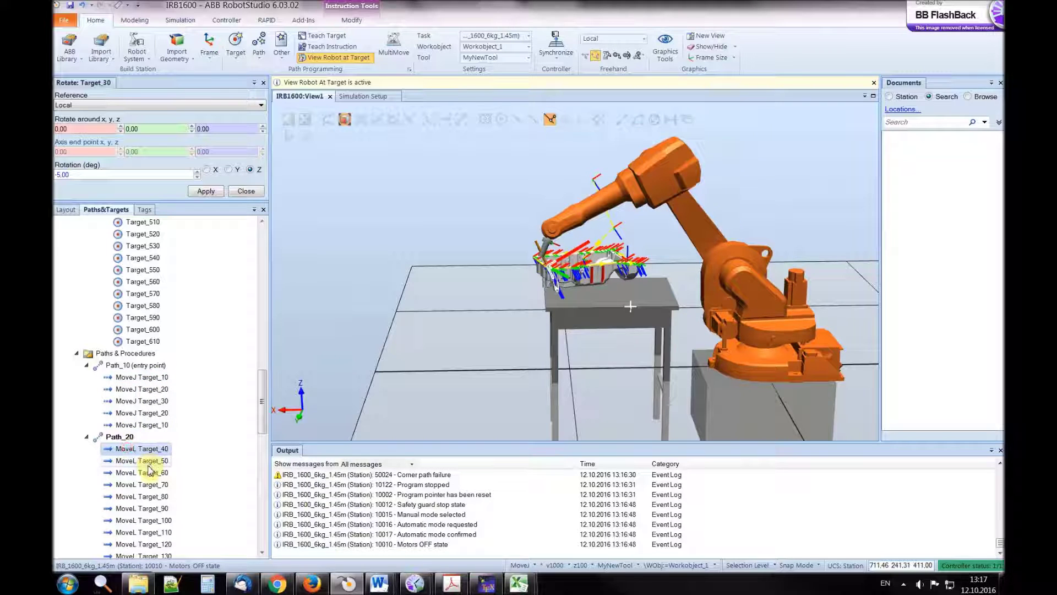
scroll(150, 467, "down", 2)
scroll(150, 467, "down", 14)
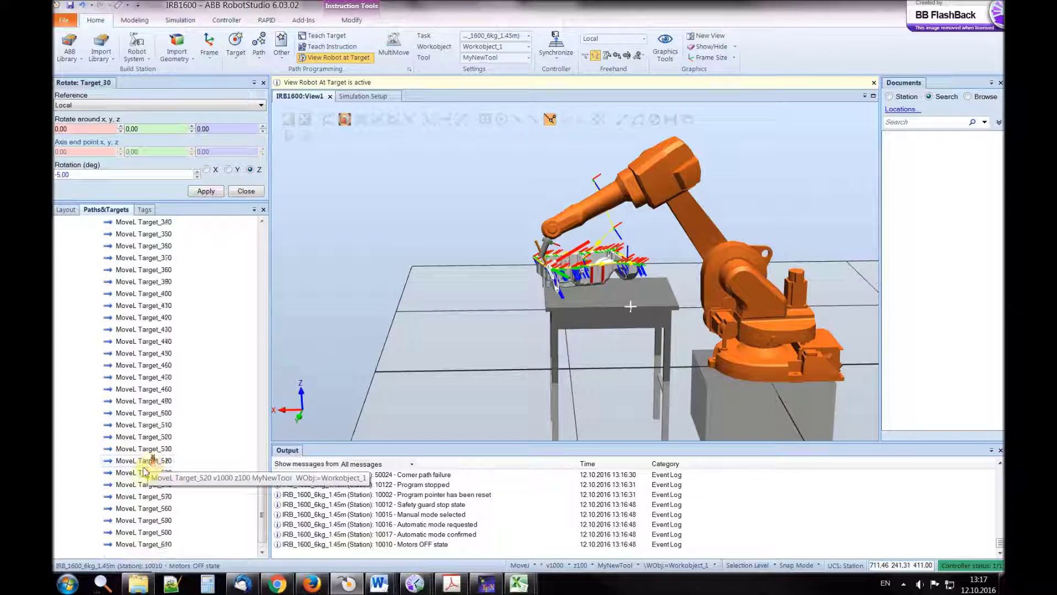
left_click(141, 541, "shift")
scroll(216, 448, "up", 3)
scroll(216, 449, "up", 5)
scroll(217, 448, "up", 4)
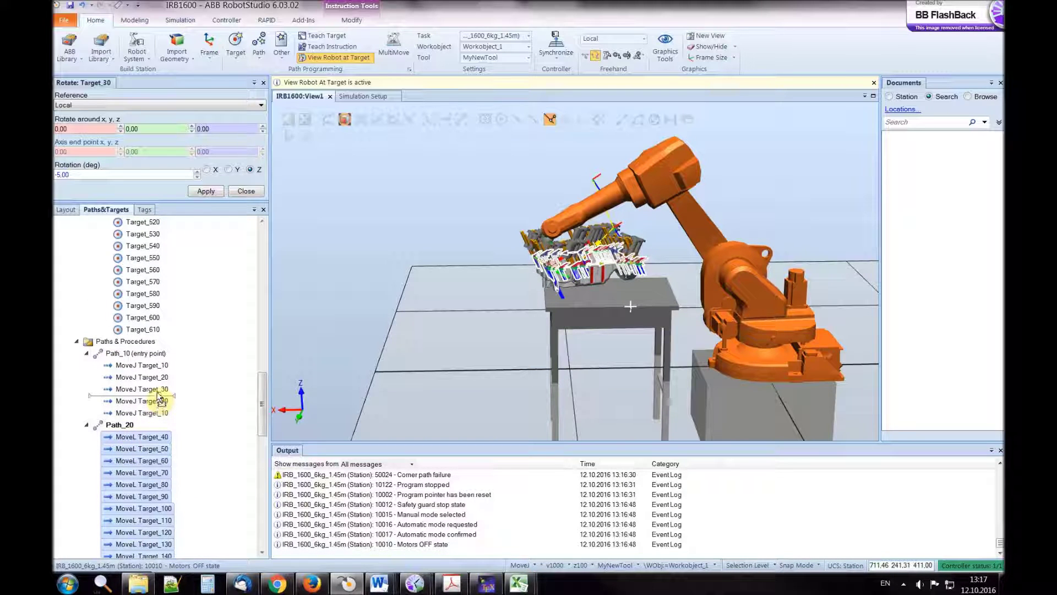
left_click_drag(155, 398, 157, 399)
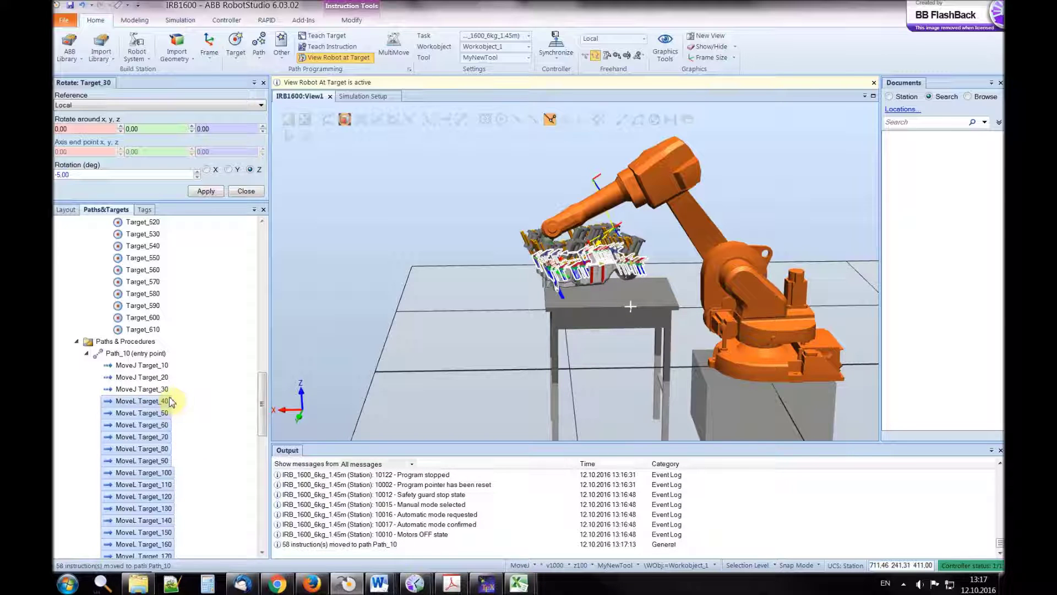
Review the merged instructions in Path_10 and copy its MoveJ Target_30 instruction
left_click(168, 401)
scroll(181, 487, "down", 6)
scroll(182, 487, "down", 8)
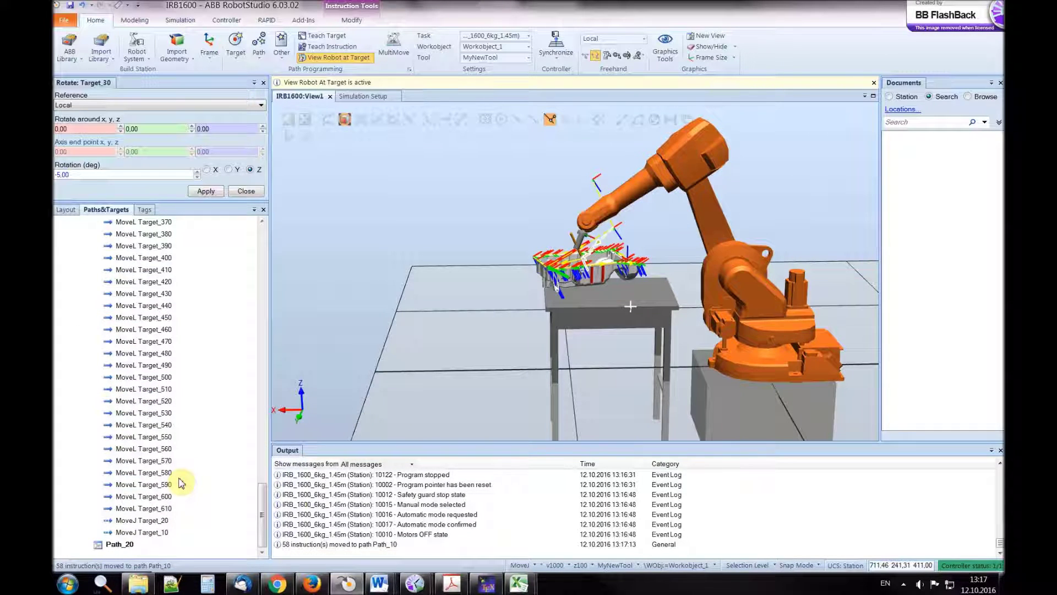
scroll(170, 468, "up", 14)
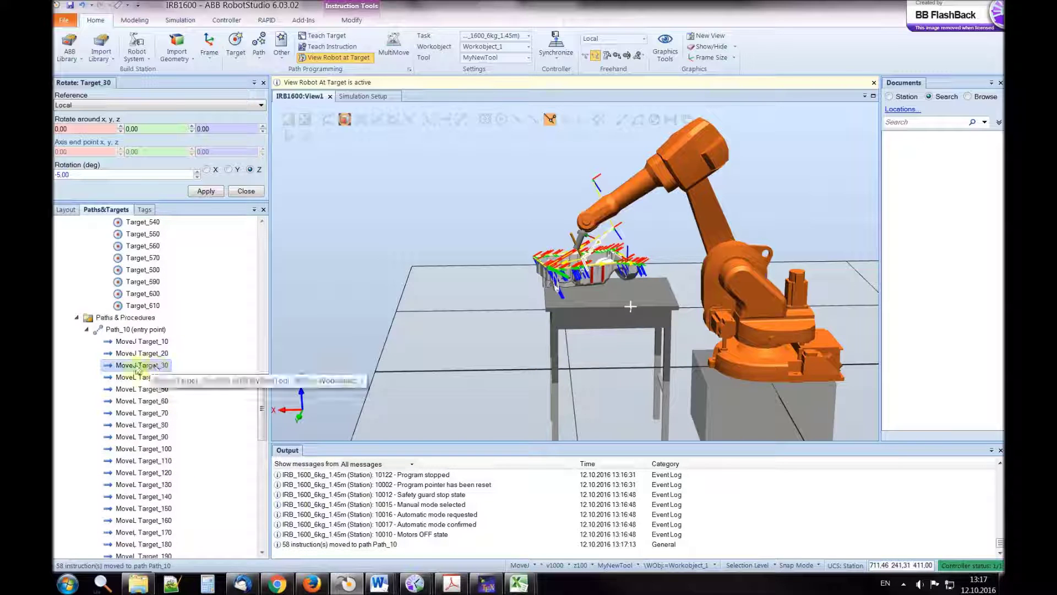
right_click(162, 368)
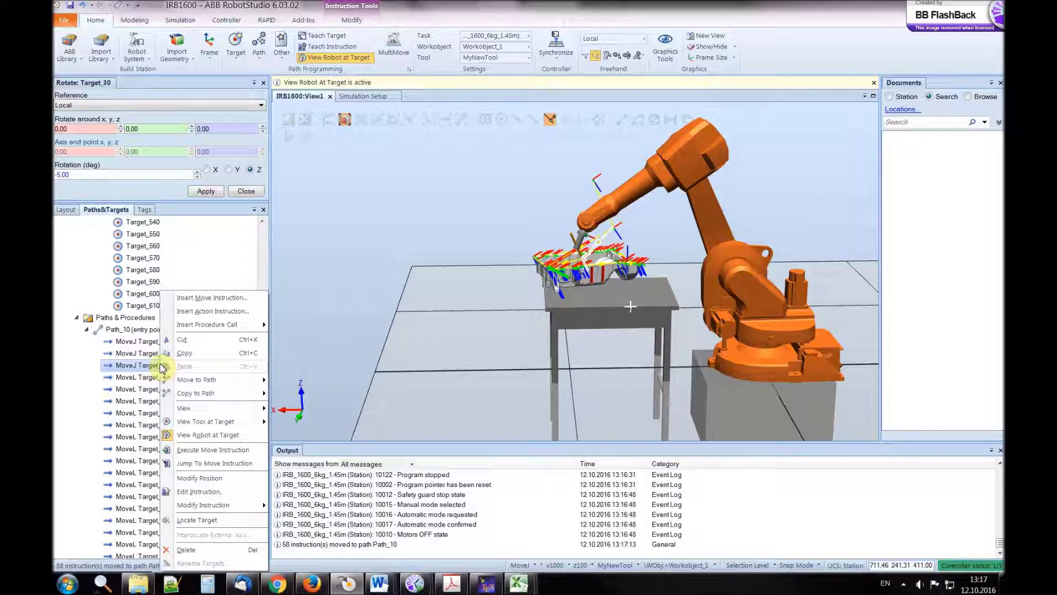
left_click(148, 483)
scroll(146, 483, "down", 4)
scroll(146, 484, "down", 12)
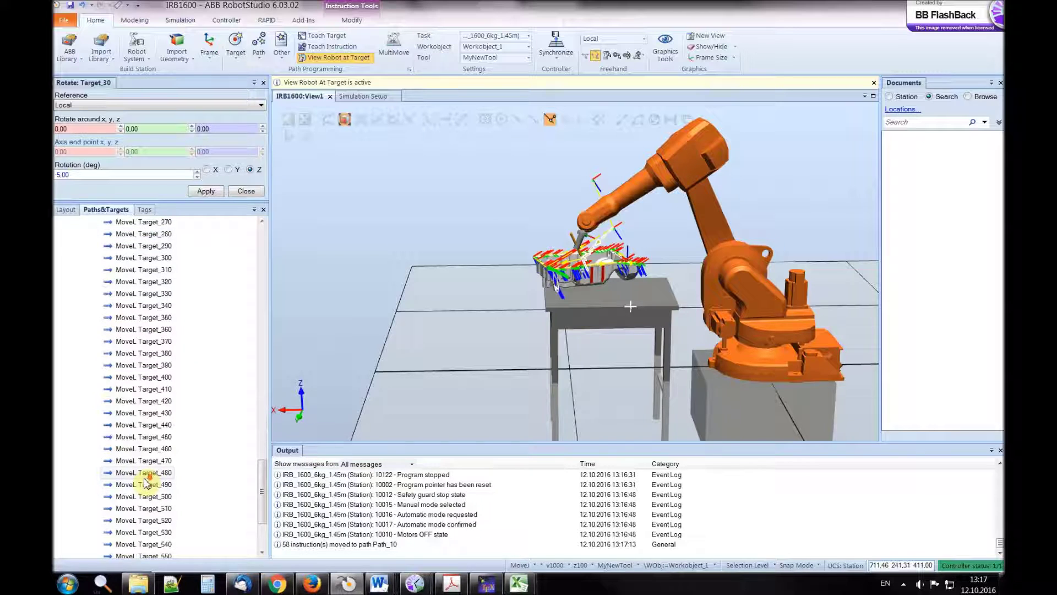
Paste the copied instruction near the end of Path_10 without creating new targets, and place it directly after MoveL Target_610
left_click(161, 516)
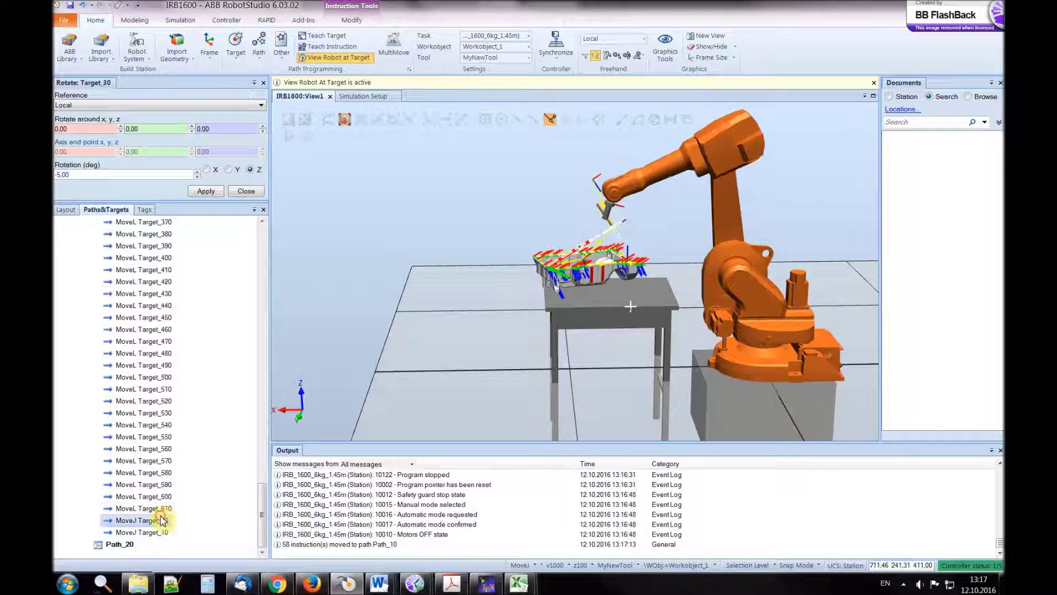
right_click(160, 519)
left_click(292, 392)
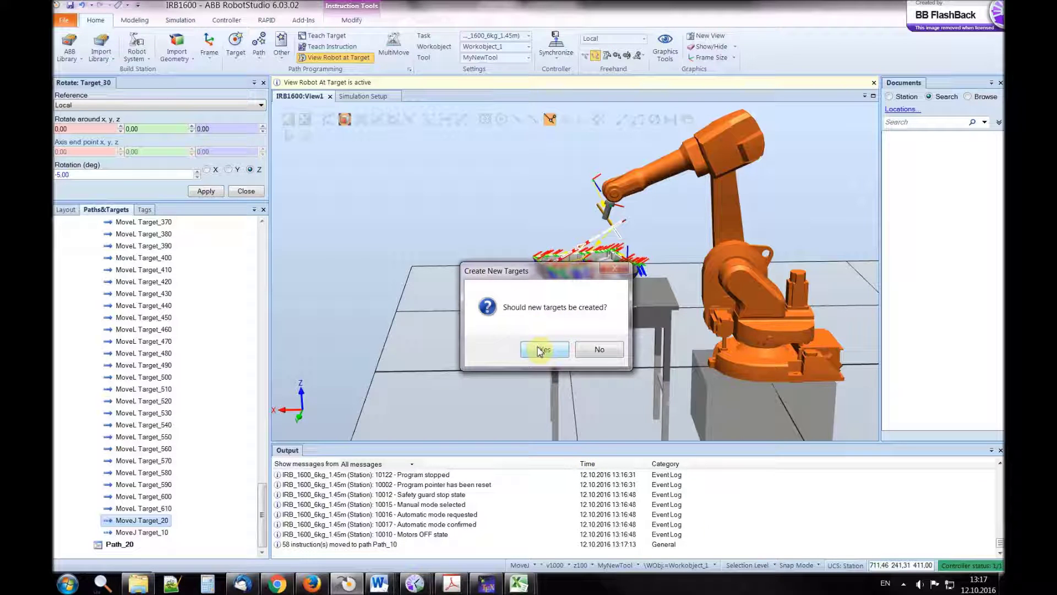
left_click(561, 350)
left_click(144, 533)
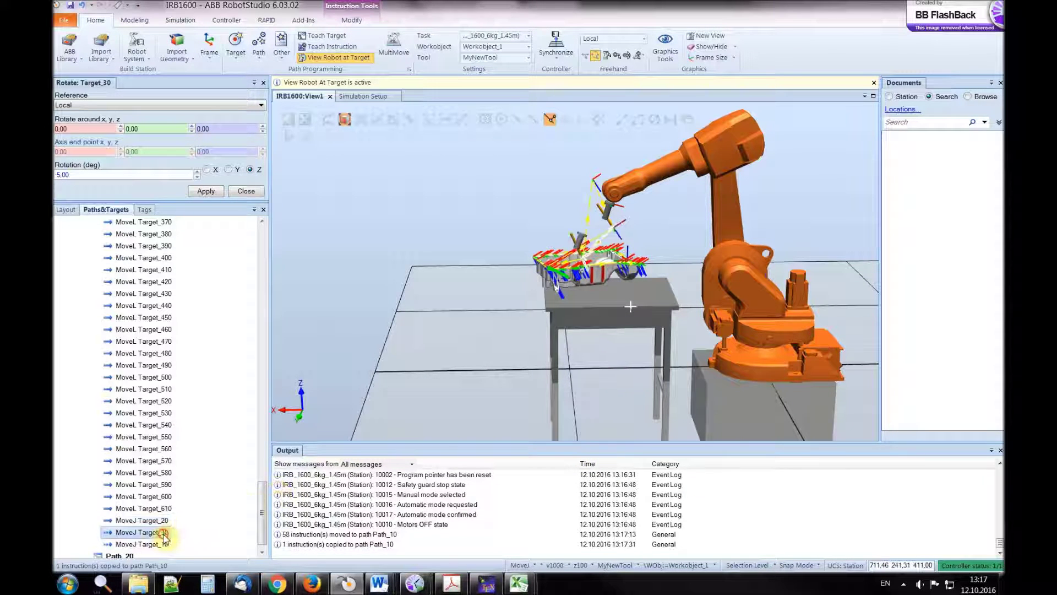
left_click_drag(144, 533, 142, 519)
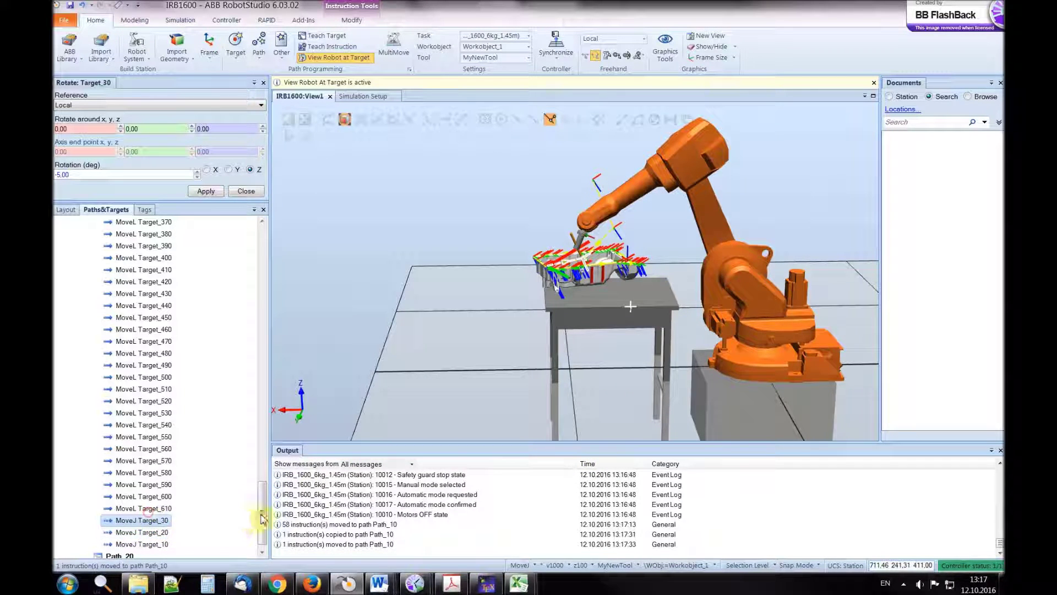
Delete the emptied Path_20 and confirm the deletion
left_click(119, 544)
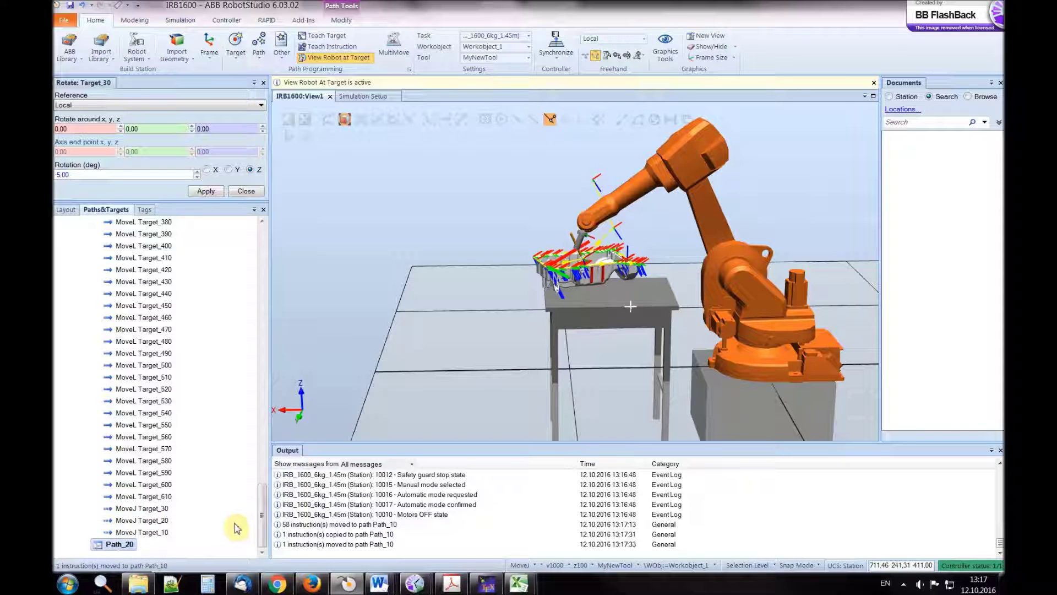
left_click_drag(265, 537, 246, 557)
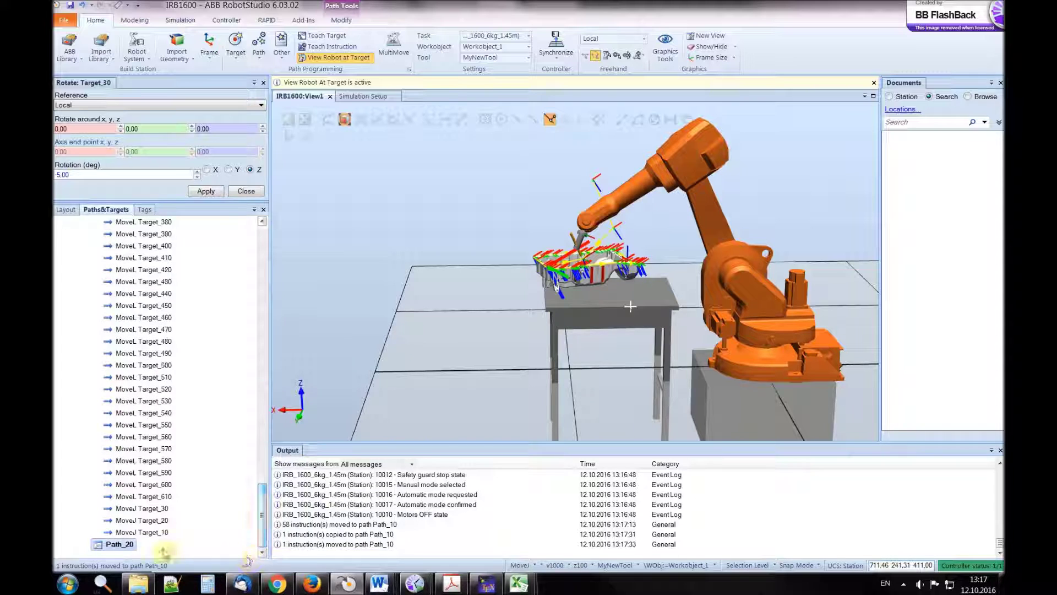
right_click(130, 547)
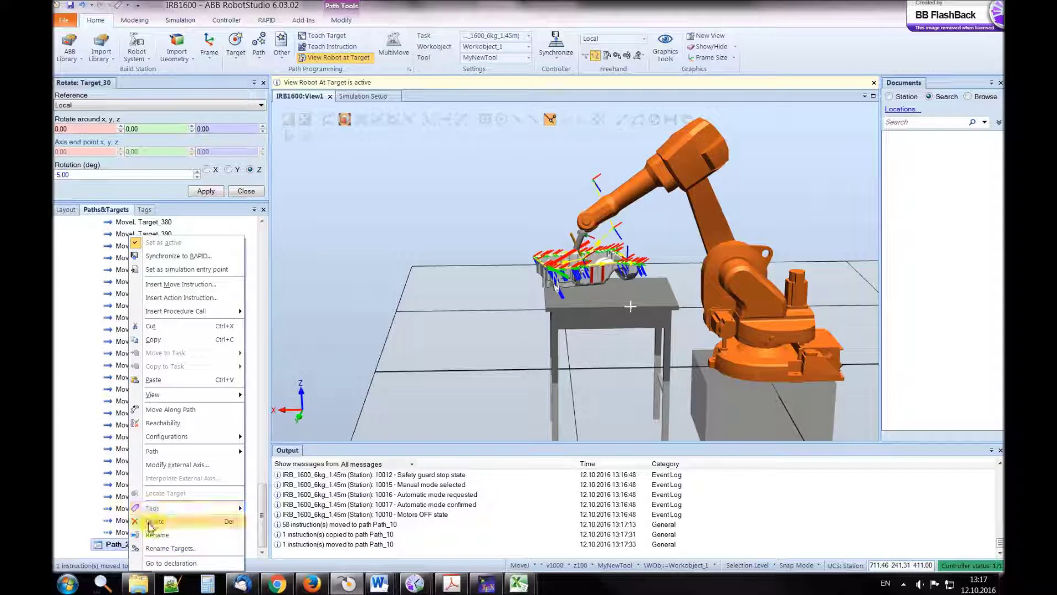
left_click(201, 518)
left_click(554, 296)
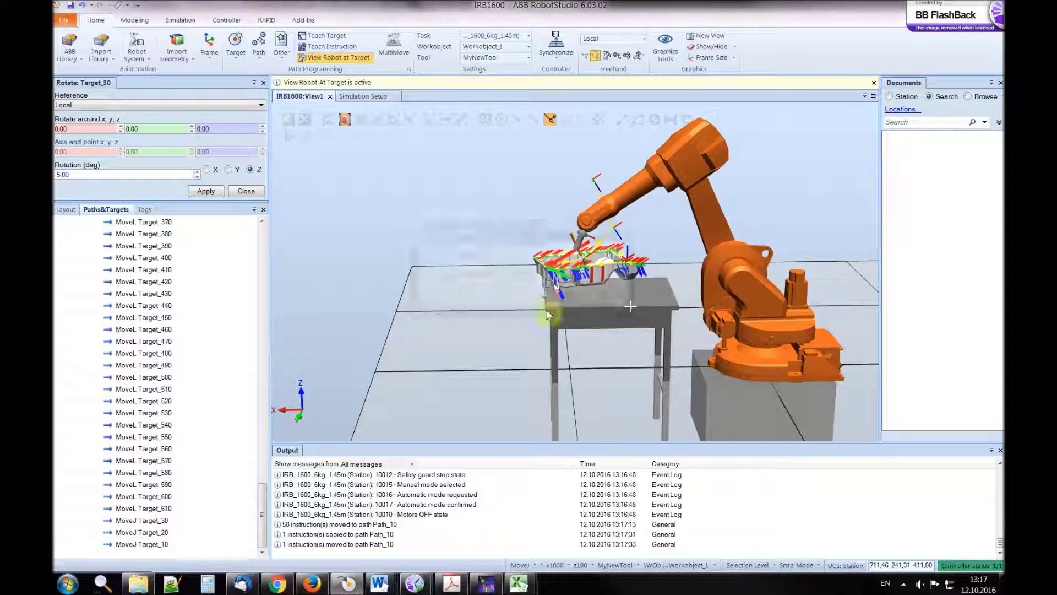
Run the robot along the complete Path_10 and inspect the path around the housing from several angles
scroll(262, 512, "up", 15)
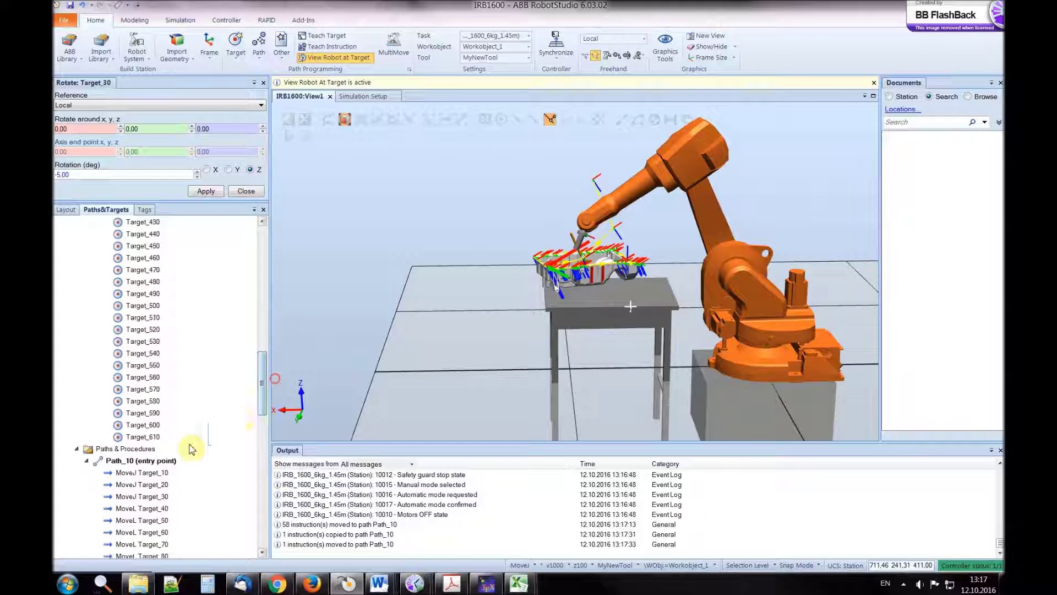
right_click(138, 461)
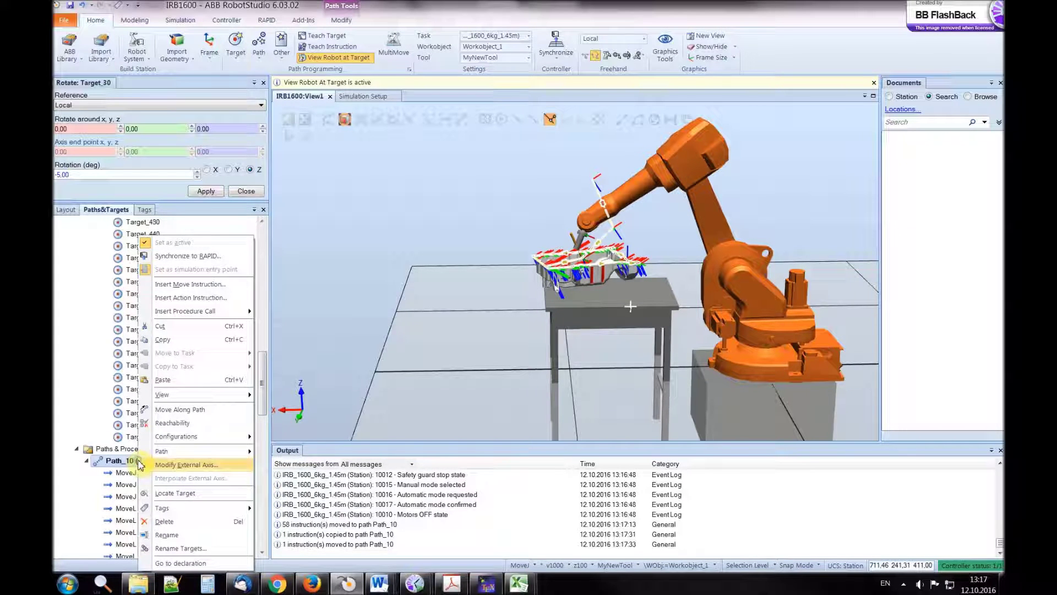
left_click(203, 411)
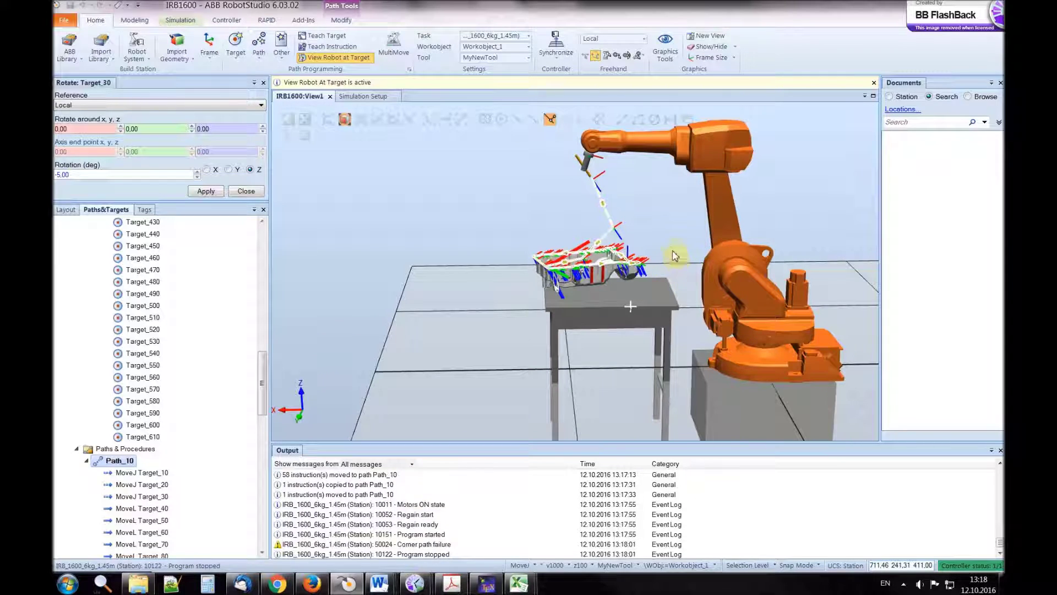
left_click_drag(673, 255, 619, 291, "ctrl+shift")
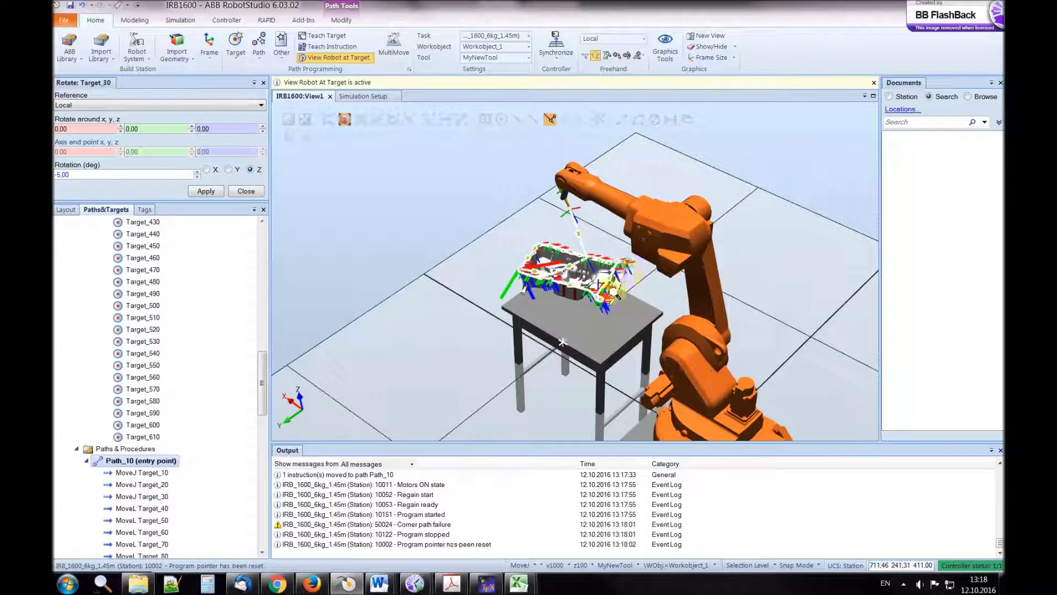
scroll(618, 295, "up", 5)
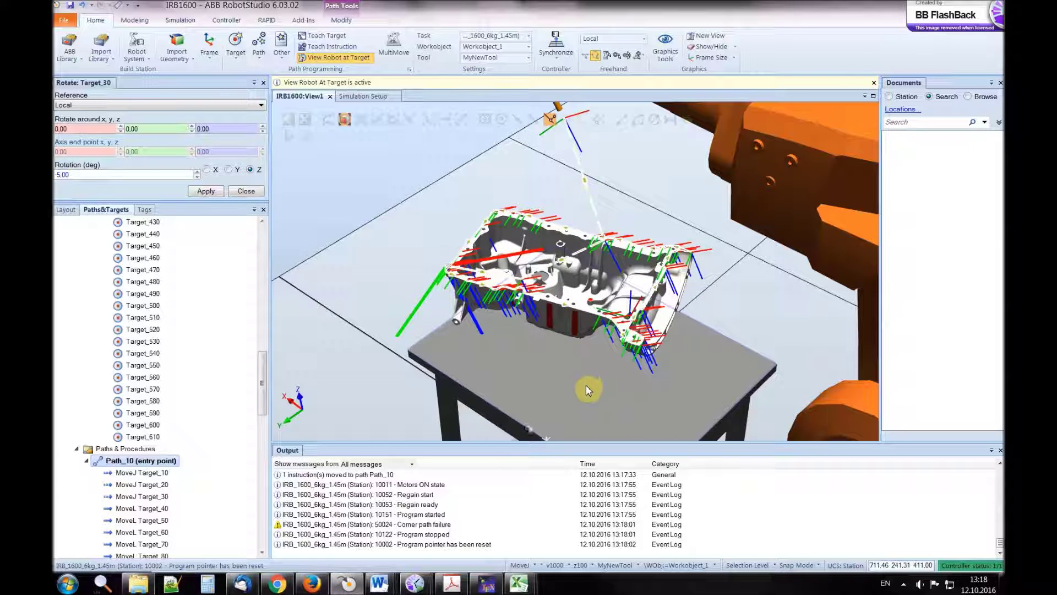
left_click_drag(575, 382, 613, 190, "ctrl+shift")
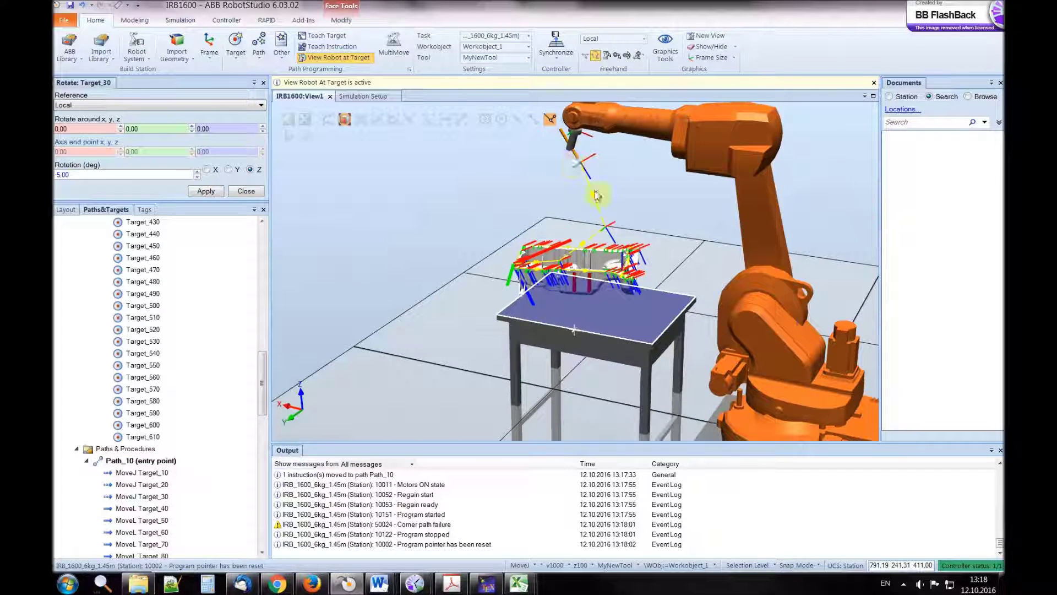